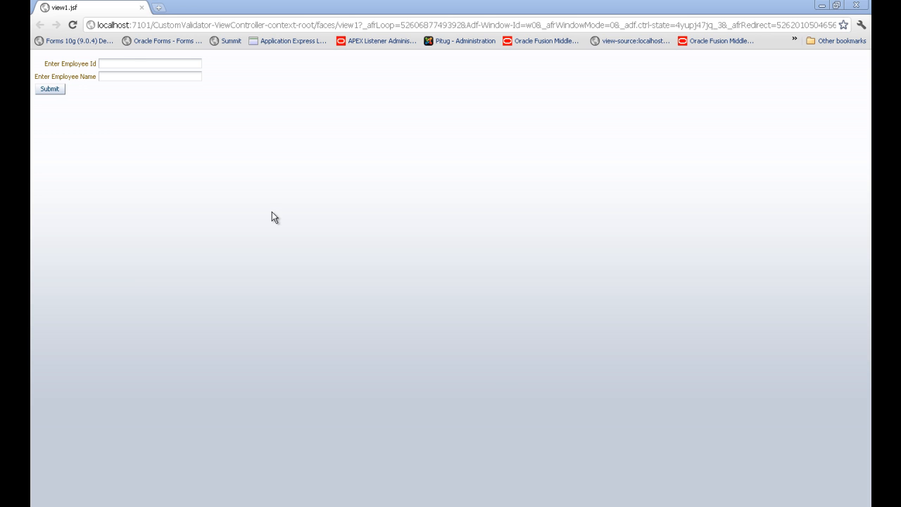
- Submit Employee Id 3535 in the form and see it rejected as not valid
{"action": "left_click", "coordinate": [133, 62]}
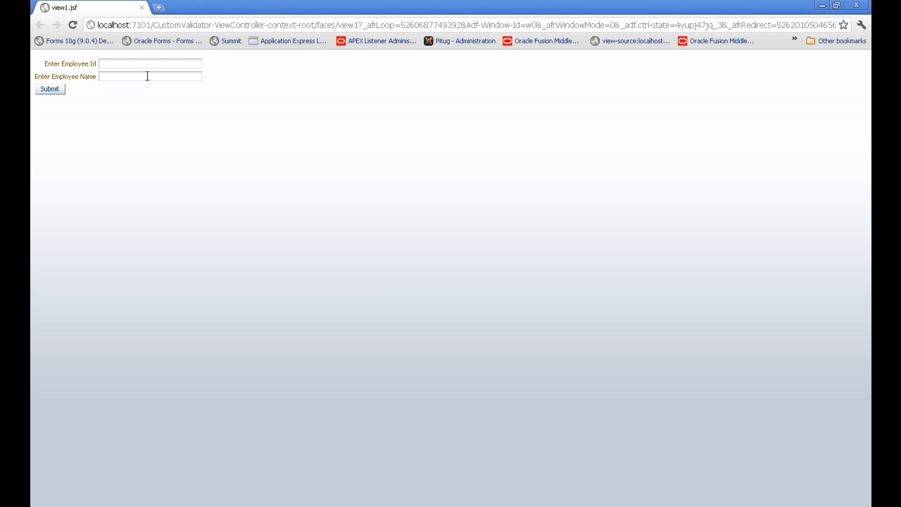
{"action": "left_click", "coordinate": [138, 64]}
{"action": "type", "text": "3535"}
{"action": "left_click", "coordinate": [47, 92]}
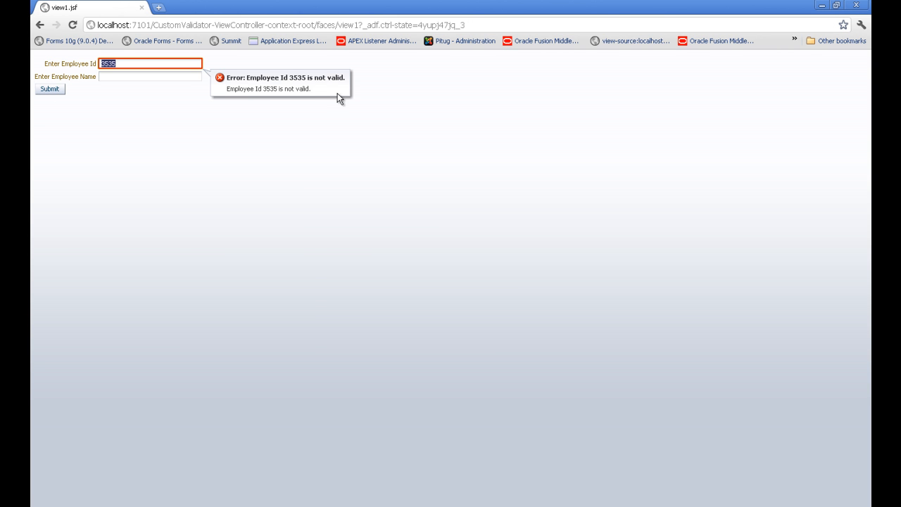
- Replace the Id with 101, which submits cleanly, then start a new browser tab
{"action": "double_click", "coordinate": [141, 66]}
{"action": "type", "text": "101"}
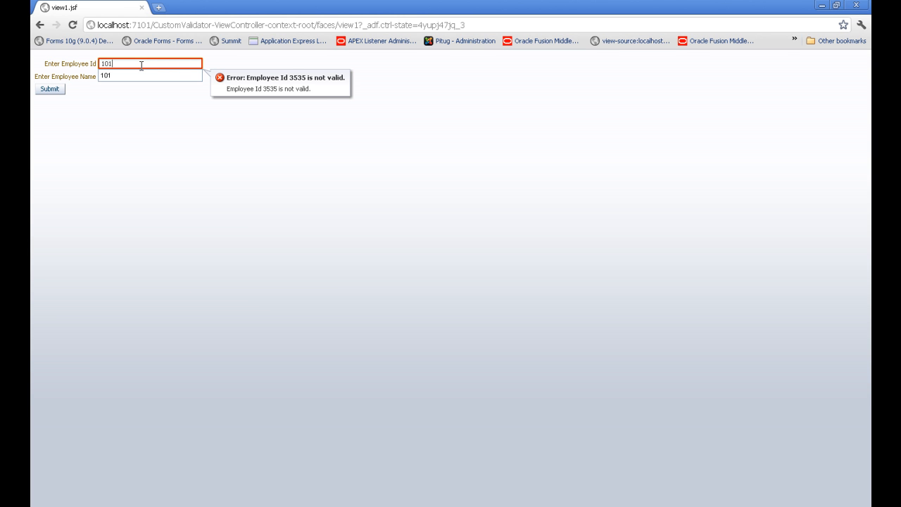
{"action": "left_click", "coordinate": [53, 90]}
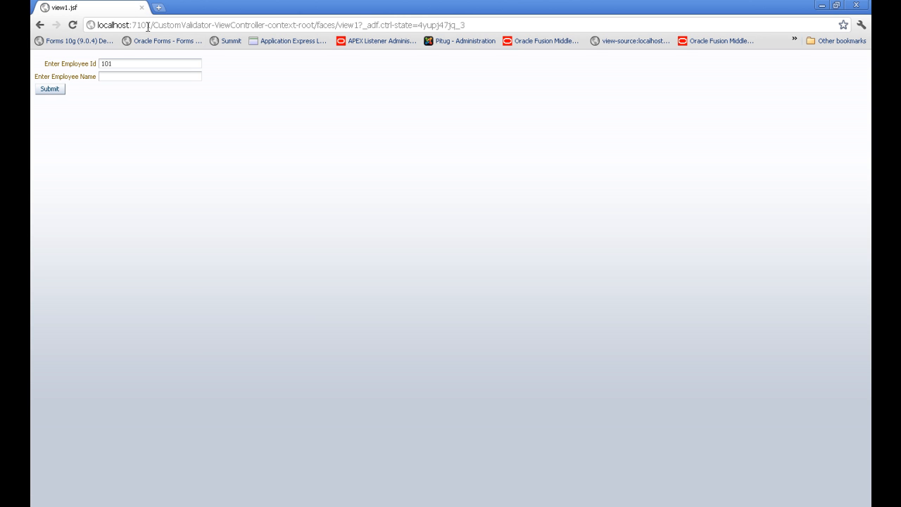
{"action": "left_click", "coordinate": [162, 10]}
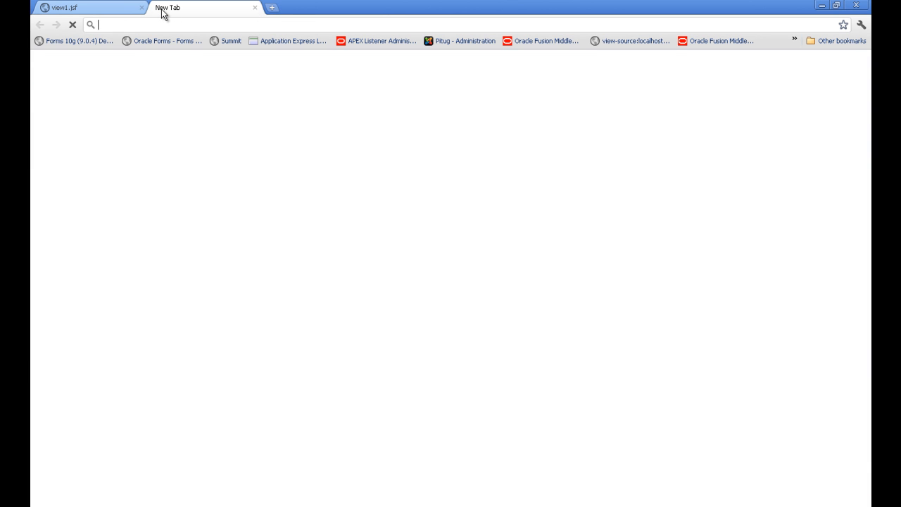
- Load the view1 form URL in the new tab and close the old tab
{"action": "type", "text": "http://localhost:7101/CustomValidator-ViewController-context-root/faces/view1"}
{"action": "key", "text": "Return"}
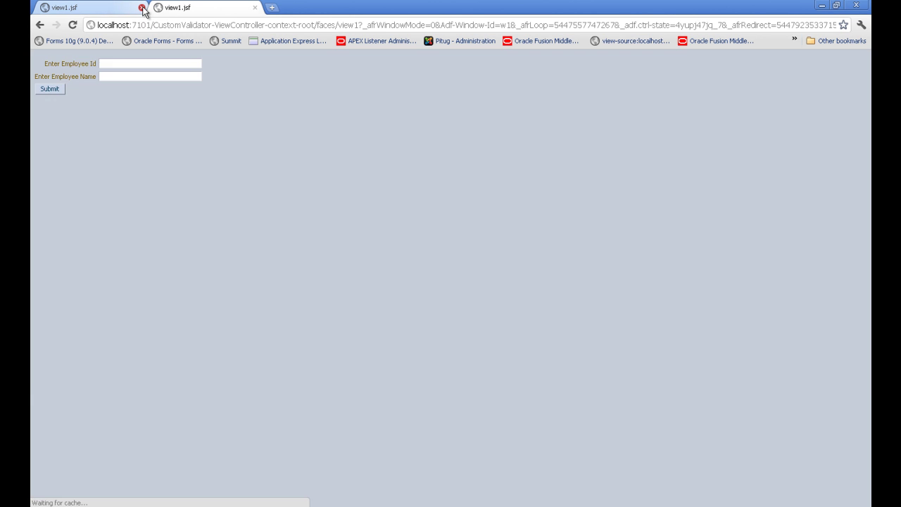
{"action": "left_click", "coordinate": [142, 9]}
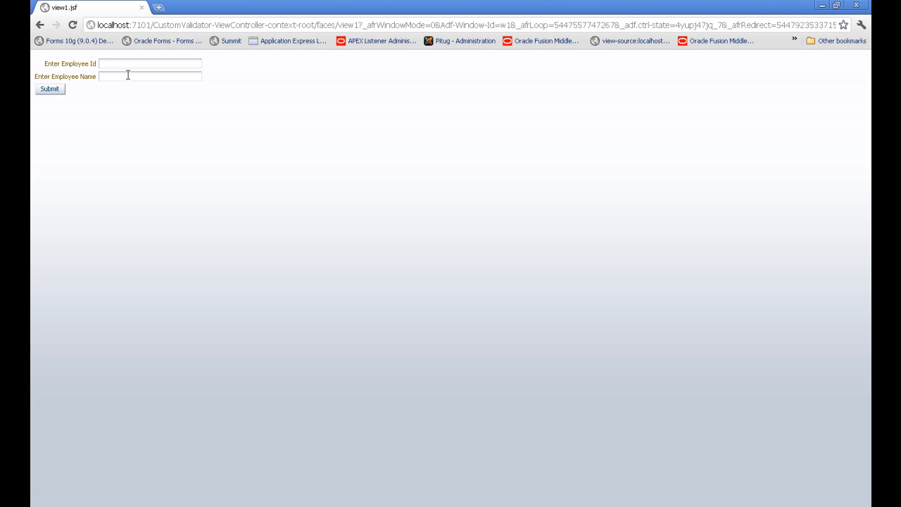
- Submit Employee Name twetwe (rejected as not valid), then Neena (accepted)
{"action": "left_click", "coordinate": [127, 75]}
{"action": "type", "text": "twetwe"}
{"action": "left_click", "coordinate": [58, 88]}
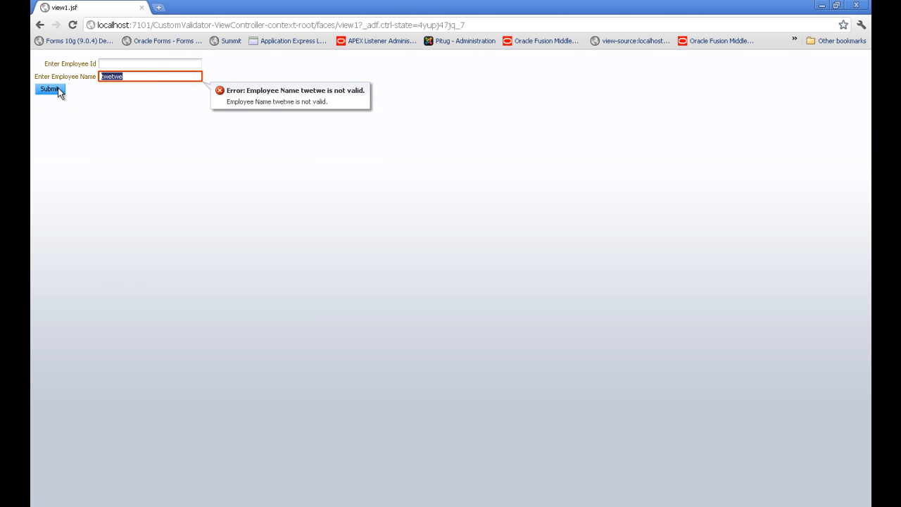
{"action": "type", "text": "Neena"}
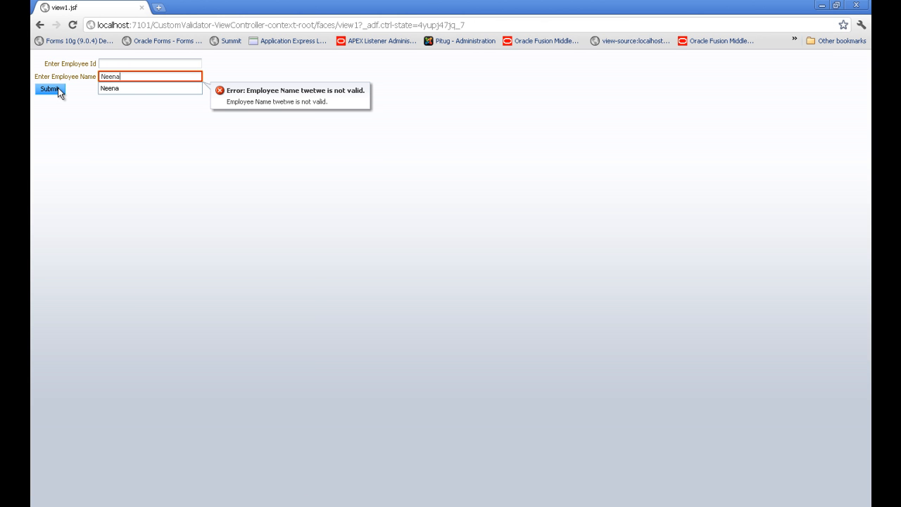
{"action": "left_click", "coordinate": [57, 87]}
{"action": "left_click", "coordinate": [155, 78]}
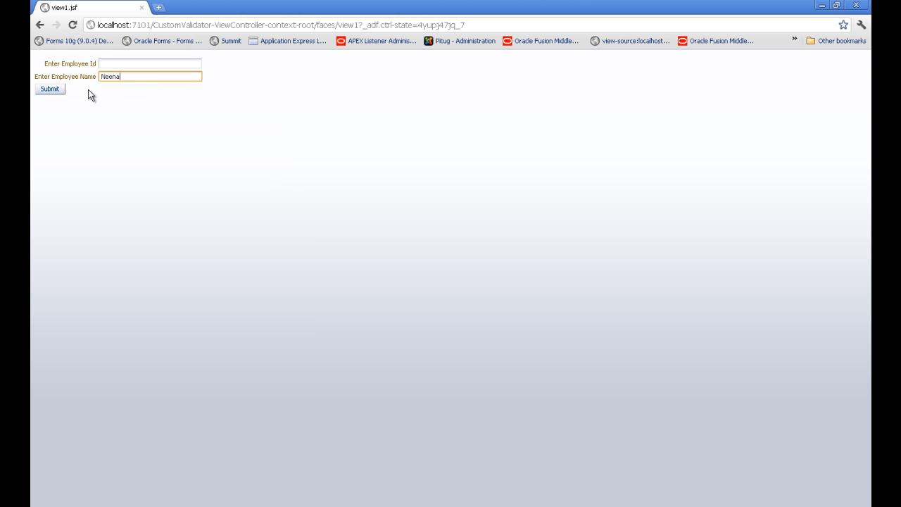
{"action": "left_click", "coordinate": [41, 93]}
- In JDeveloper, expand Model > com.baigsorcl.validator > model and open the EmployeesView view object
{"action": "left_click", "coordinate": [211, 503]}
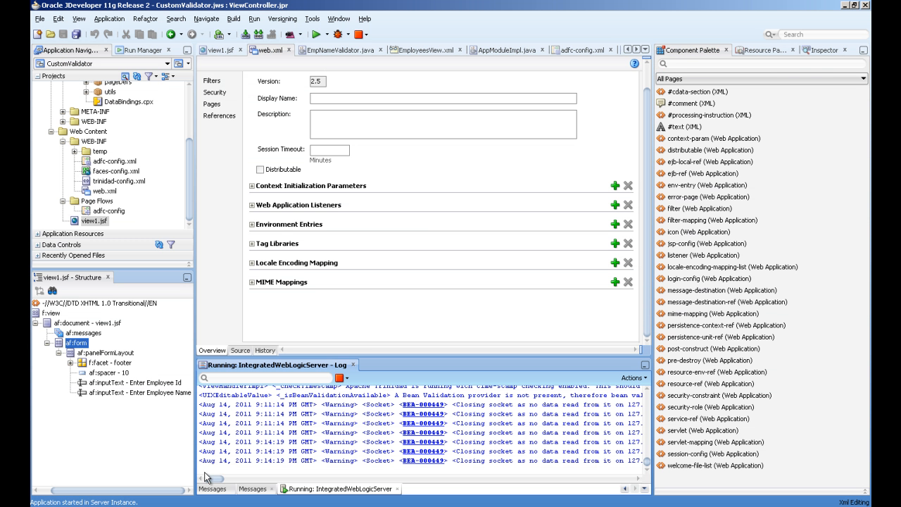
{"action": "scroll", "coordinate": [138, 161], "scroll_direction": "up", "scroll_amount": 3}
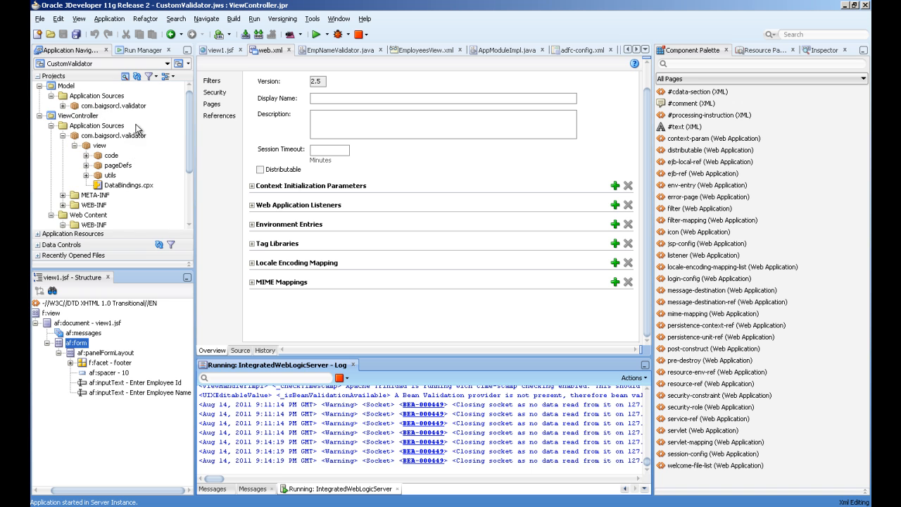
{"action": "left_click", "coordinate": [40, 116]}
{"action": "left_click", "coordinate": [62, 109]}
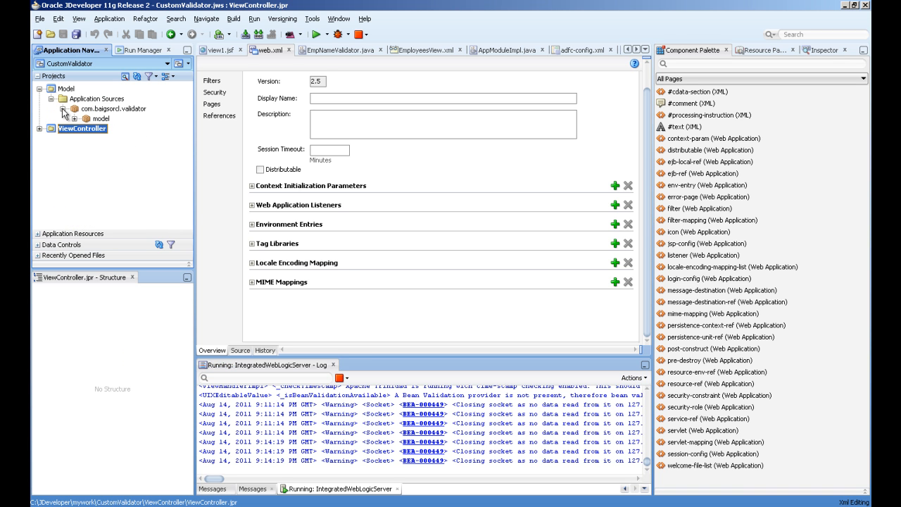
{"action": "left_click", "coordinate": [75, 118]}
{"action": "scroll", "coordinate": [132, 131], "scroll_direction": "down", "scroll_amount": 1}
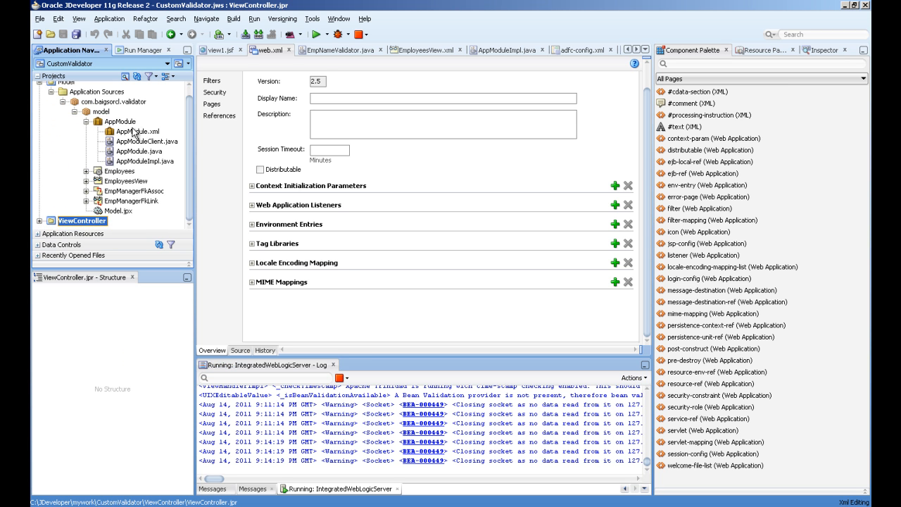
{"action": "double_click", "coordinate": [102, 182]}
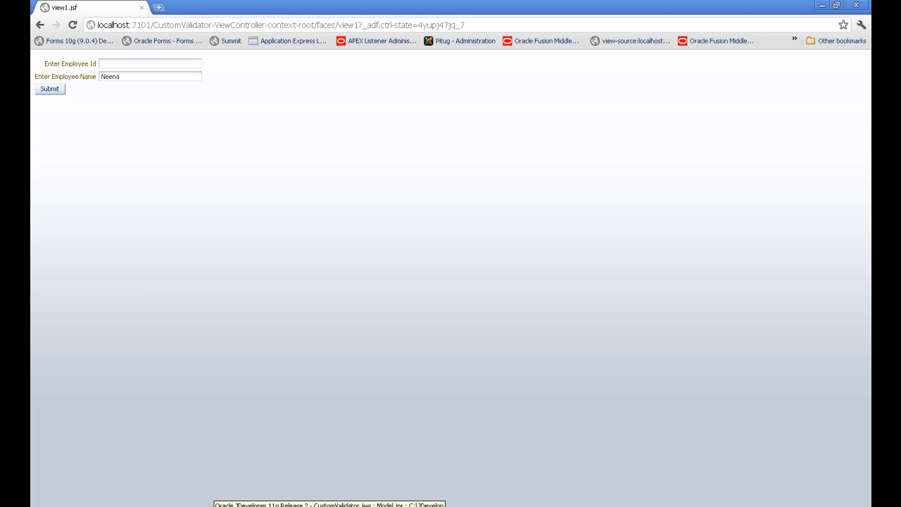
{"action": "left_click", "coordinate": [232, 506]}
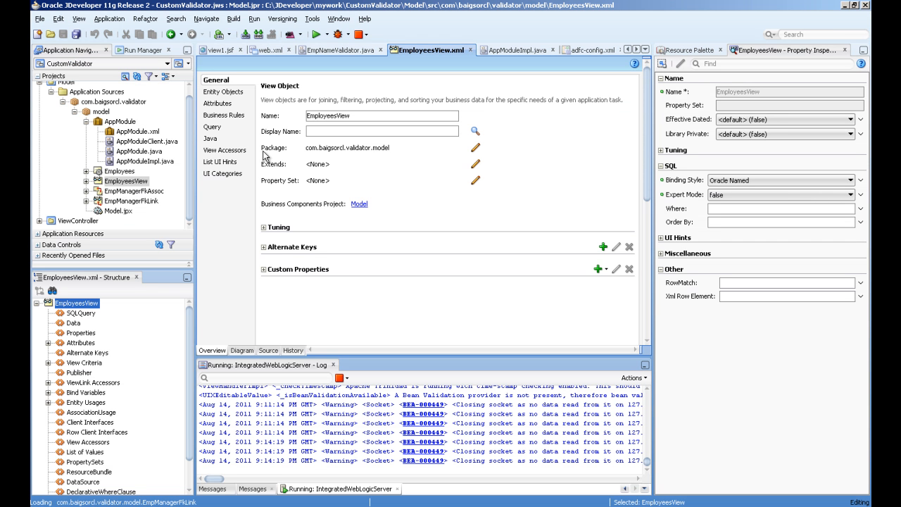
- Show EmployeesView's SQL query, its b_EmployeeId bind variable and the findEmpByIdCriteria view criteria
{"action": "left_click", "coordinate": [224, 131]}
{"action": "scroll", "coordinate": [381, 231], "scroll_direction": "down", "scroll_amount": 2}
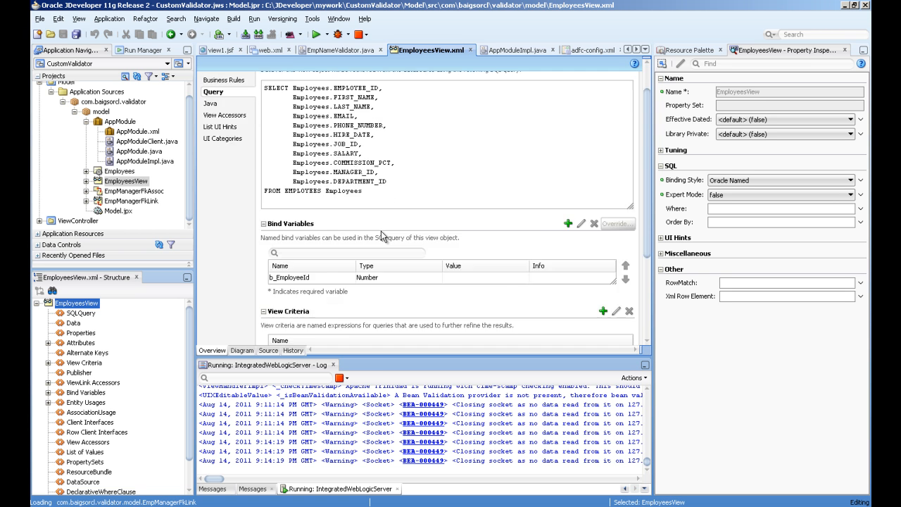
{"action": "scroll", "coordinate": [381, 232], "scroll_direction": "down", "scroll_amount": 2}
{"action": "left_click", "coordinate": [310, 207]}
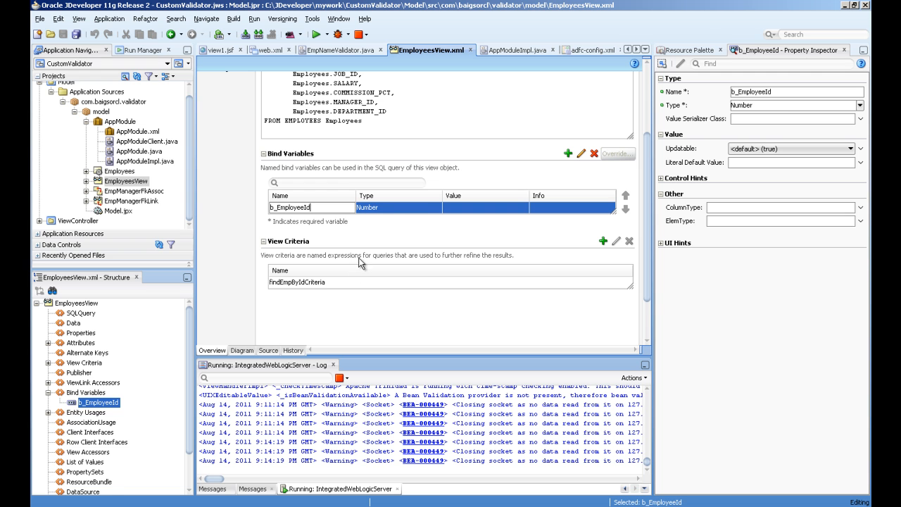
{"action": "left_click", "coordinate": [349, 278]}
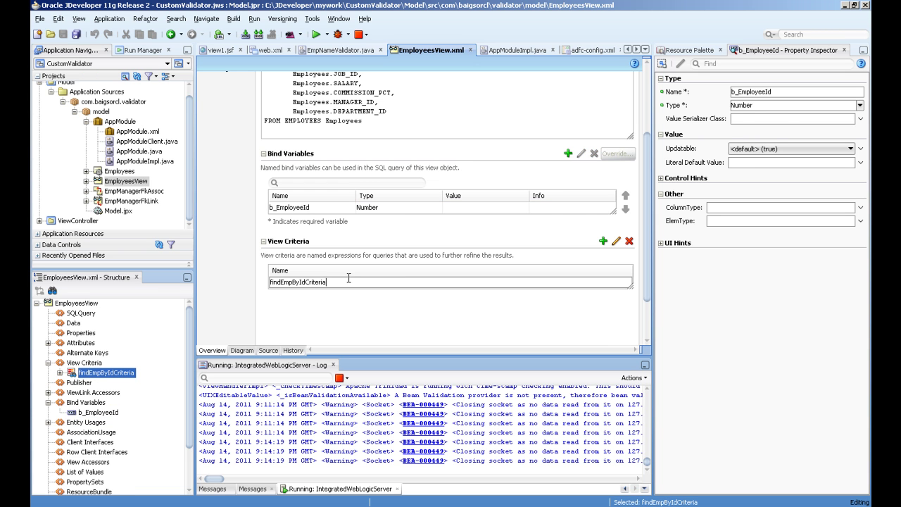
- Inspect findEmpByIdCriteria's EmployeeId equals b_EmployeeId condition and cancel without changes
{"action": "left_click", "coordinate": [617, 241]}
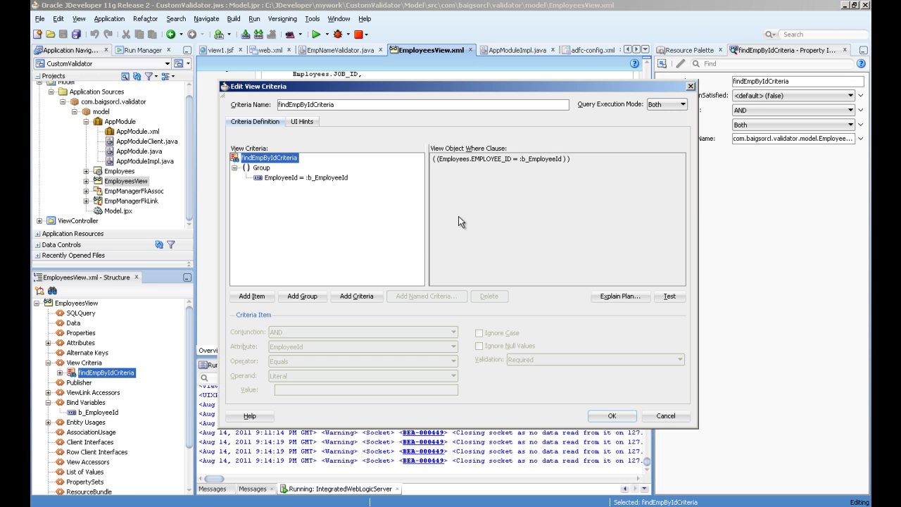
{"action": "left_click", "coordinate": [290, 180]}
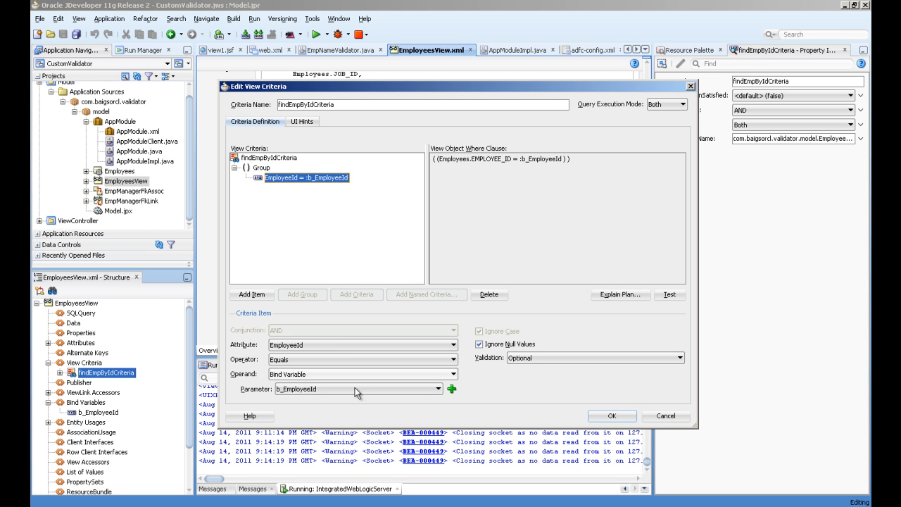
{"action": "left_click", "coordinate": [680, 418]}
{"action": "scroll", "coordinate": [409, 142], "scroll_direction": "up", "scroll_amount": 3}
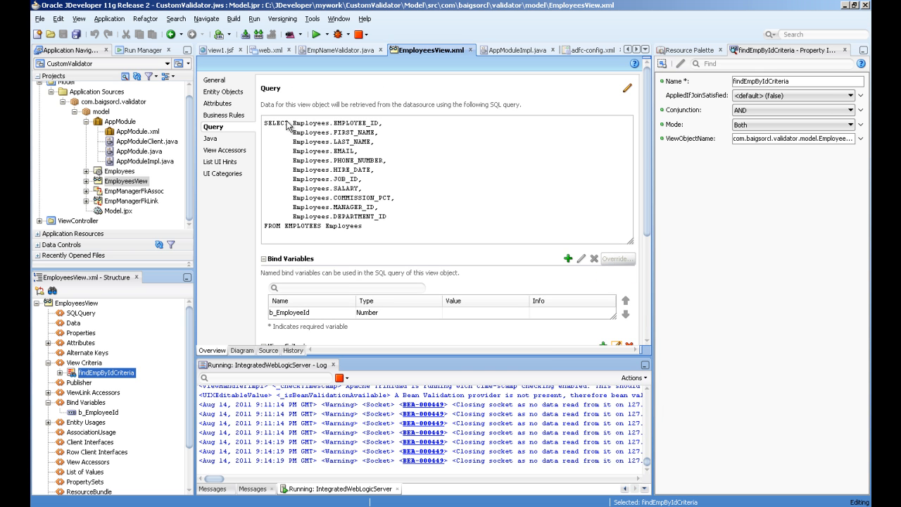
- Generate the EmployeesViewImpl view object class with bind variable accessors via the Java options
{"action": "left_click", "coordinate": [211, 139]}
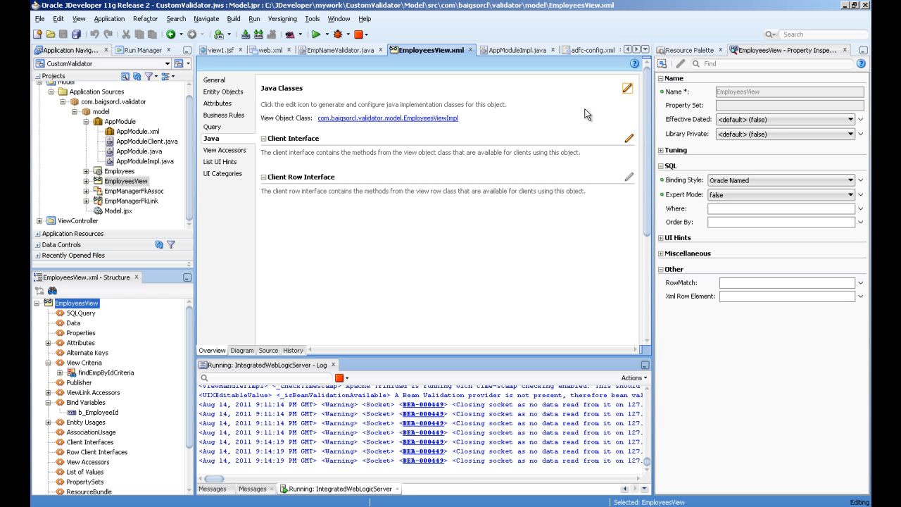
{"action": "left_click", "coordinate": [627, 89]}
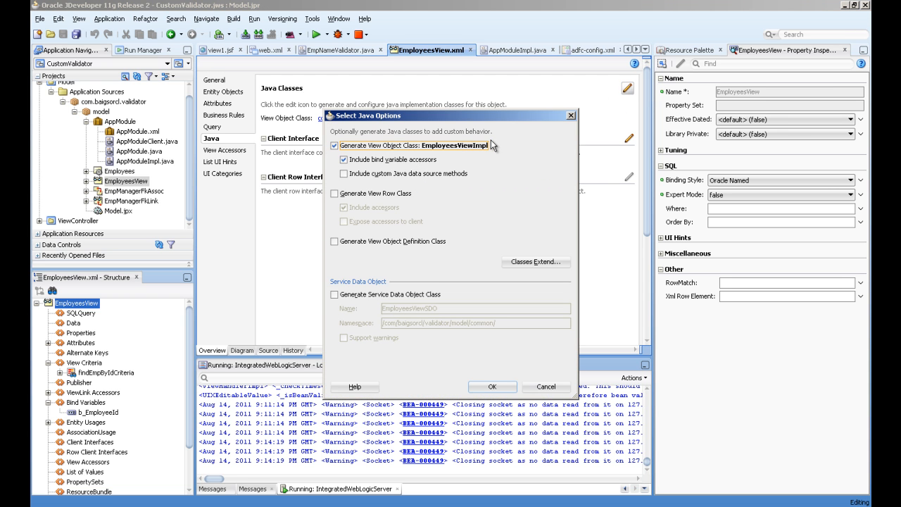
{"action": "left_click", "coordinate": [506, 389]}
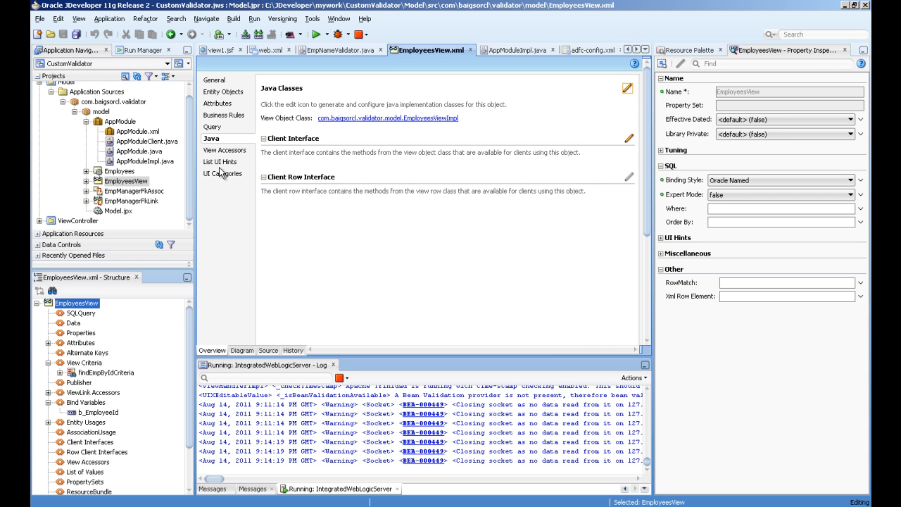
- Review EmployeesViewImpl.java's b_EmployeeId getter and setter, then close the source
{"action": "left_click", "coordinate": [86, 181]}
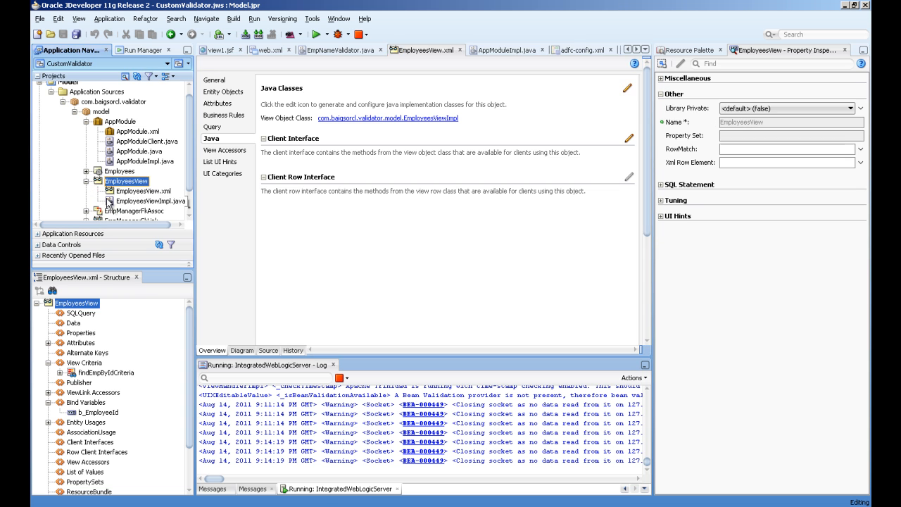
{"action": "left_click", "coordinate": [110, 203]}
{"action": "double_click", "coordinate": [110, 203]}
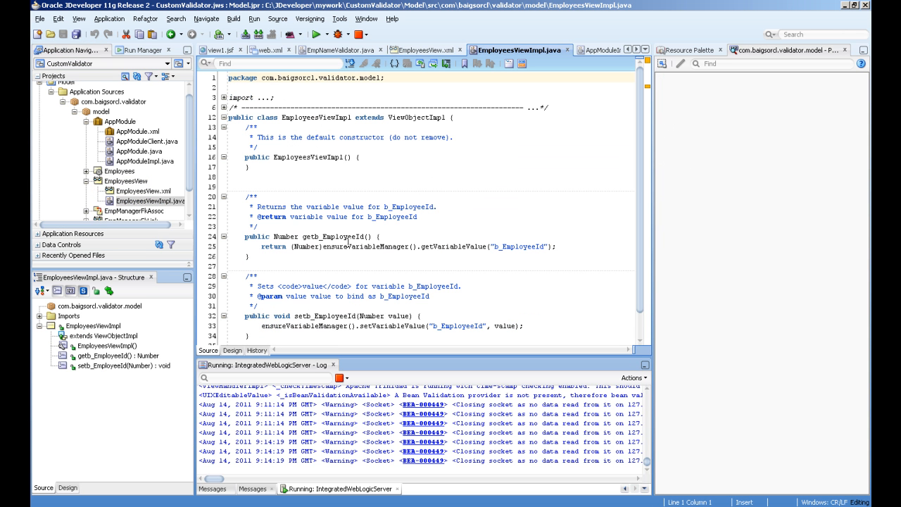
{"action": "left_click", "coordinate": [567, 50]}
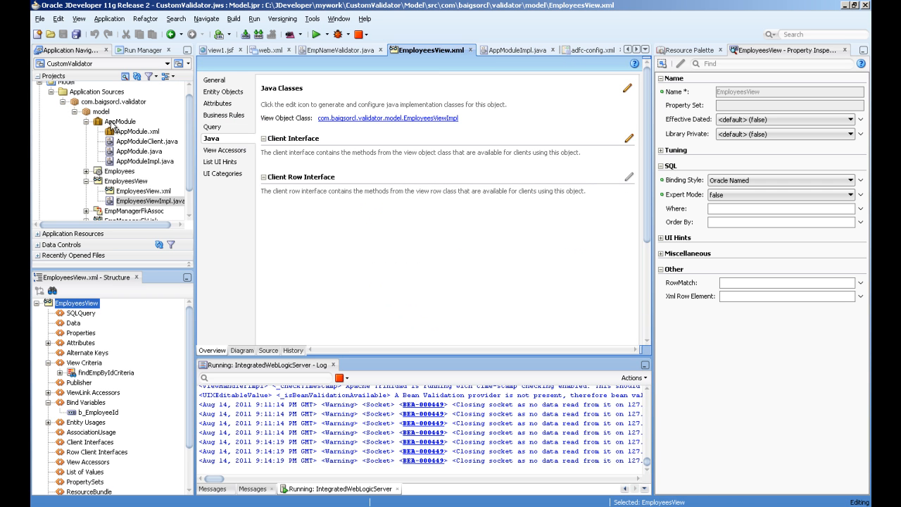
- Open AppModule's Java page listing AppModuleImpl with validateEmployeeId and validateMyUser, and its Java options
{"action": "left_click", "coordinate": [114, 125]}
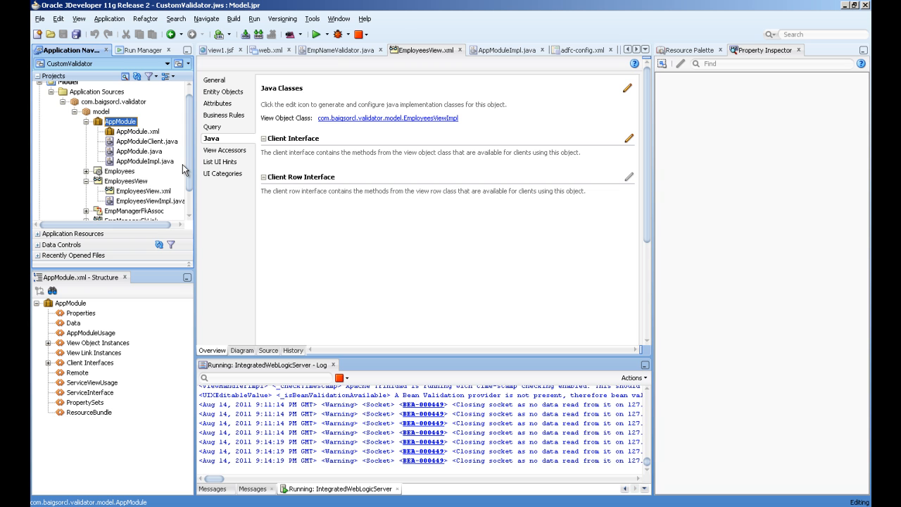
{"action": "left_click", "coordinate": [110, 162]}
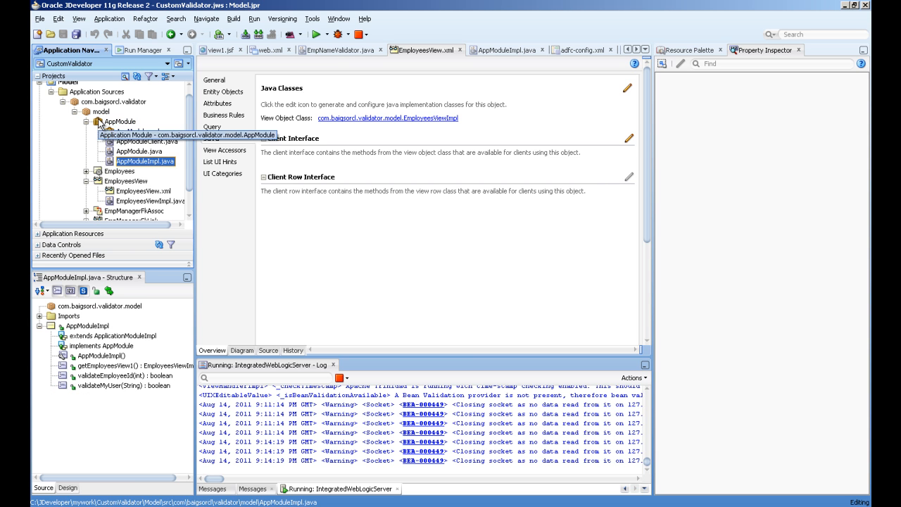
{"action": "double_click", "coordinate": [100, 123]}
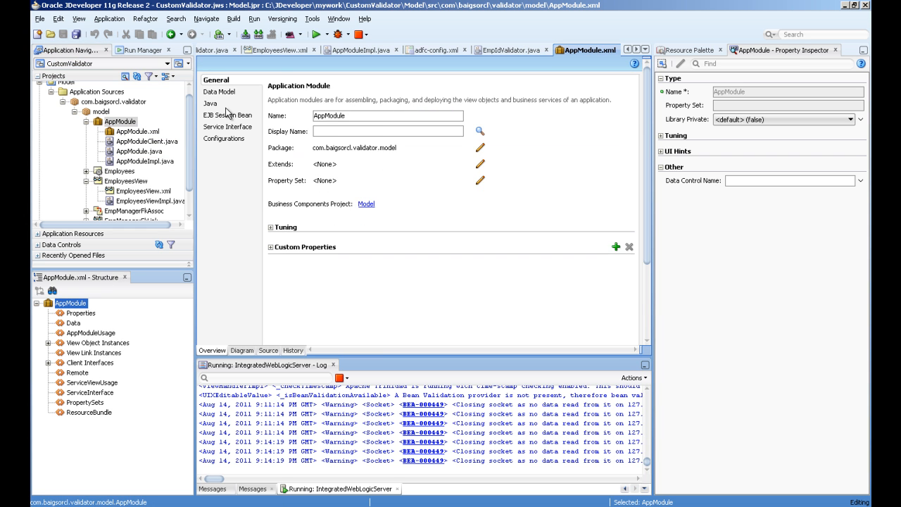
{"action": "left_click", "coordinate": [227, 104]}
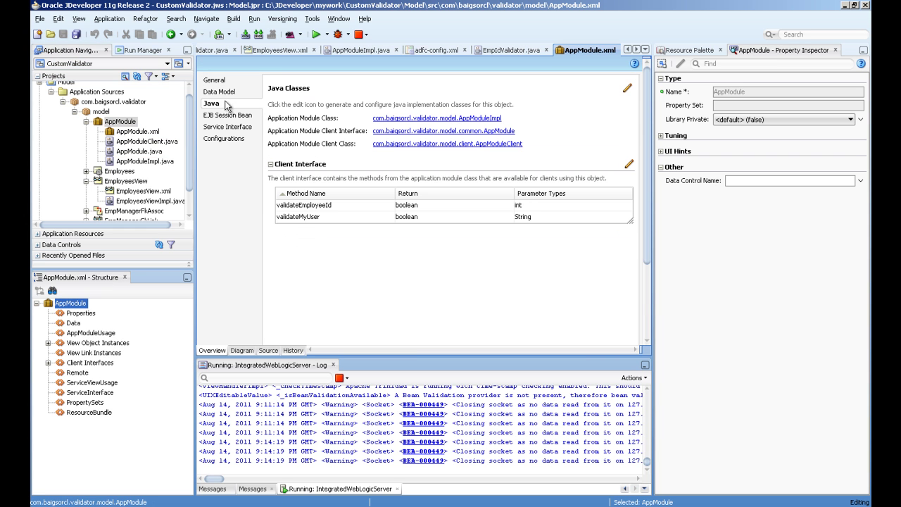
{"action": "left_click", "coordinate": [627, 90]}
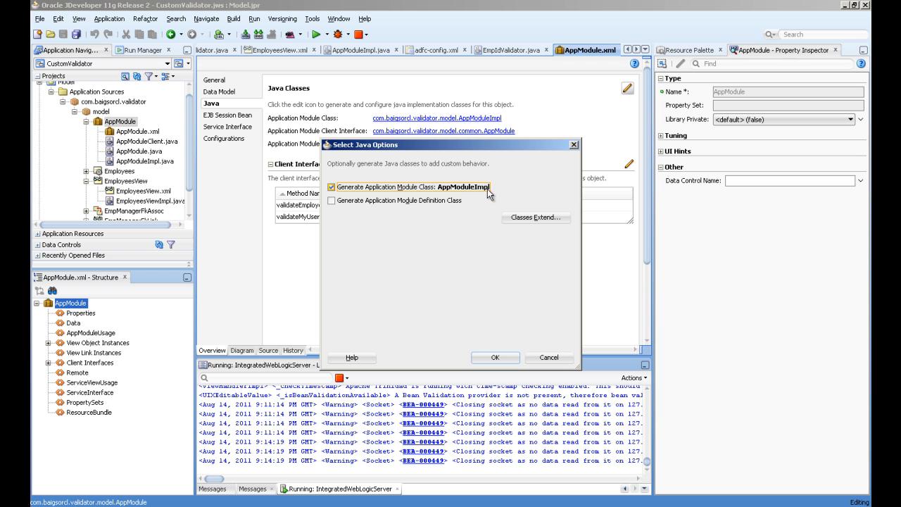
- Cancel the Java options and open AppModuleImpl.java showing the validate methods
{"action": "left_click", "coordinate": [542, 359]}
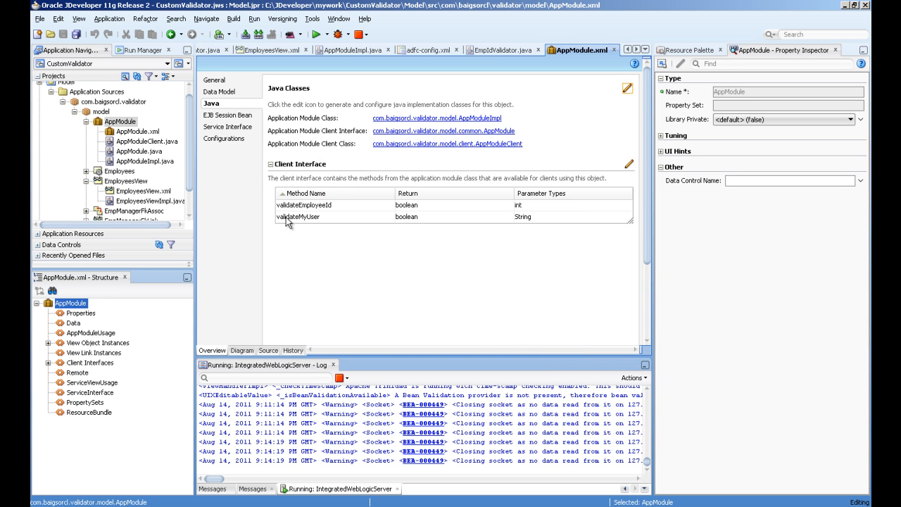
{"action": "double_click", "coordinate": [111, 164]}
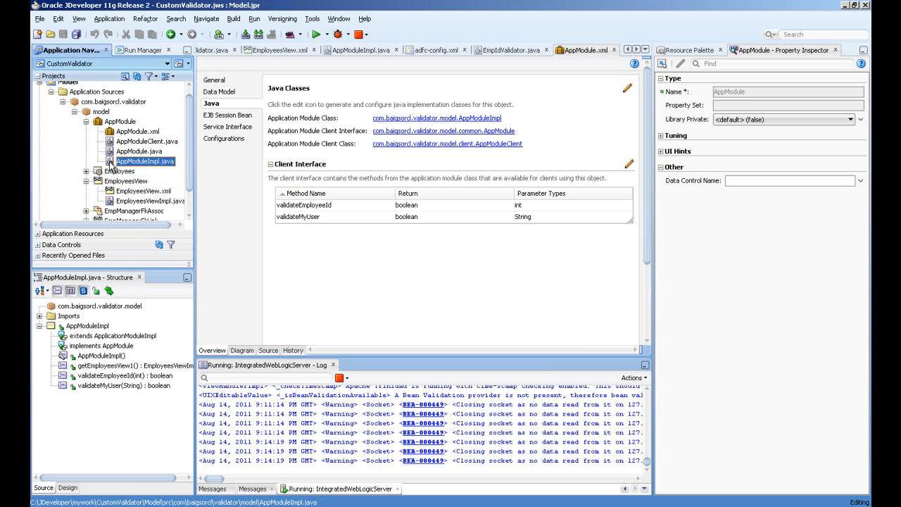
{"action": "scroll", "coordinate": [444, 215], "scroll_direction": "down", "scroll_amount": 3}
{"action": "scroll", "coordinate": [444, 215], "scroll_direction": "down", "scroll_amount": 3}
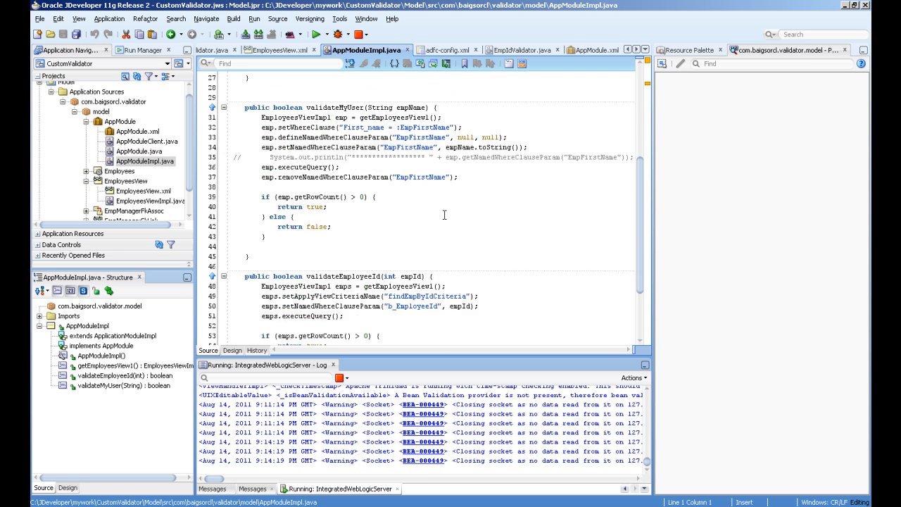
{"action": "scroll", "coordinate": [444, 214], "scroll_direction": "down", "scroll_amount": 2}
{"action": "scroll", "coordinate": [444, 214], "scroll_direction": "up", "scroll_amount": 1}
{"action": "scroll", "coordinate": [444, 215], "scroll_direction": "up", "scroll_amount": 1}
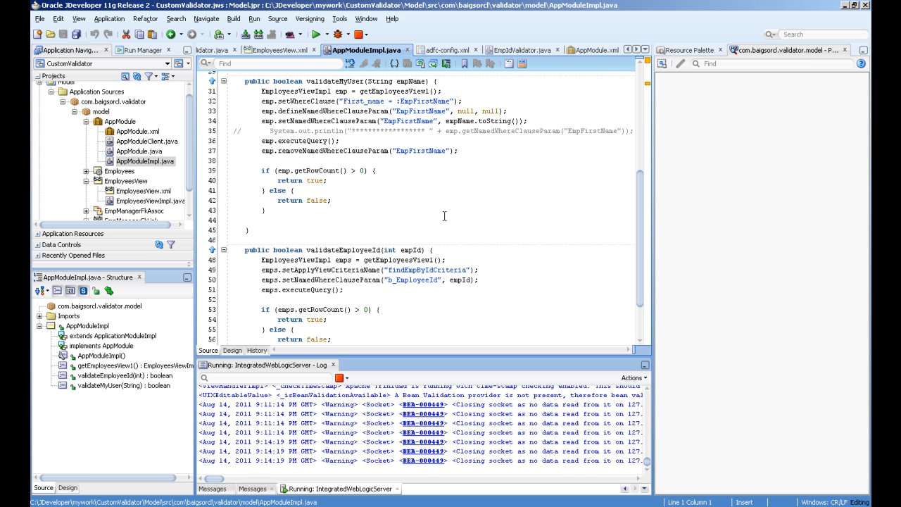
{"action": "scroll", "coordinate": [418, 193], "scroll_direction": "down", "scroll_amount": 2}
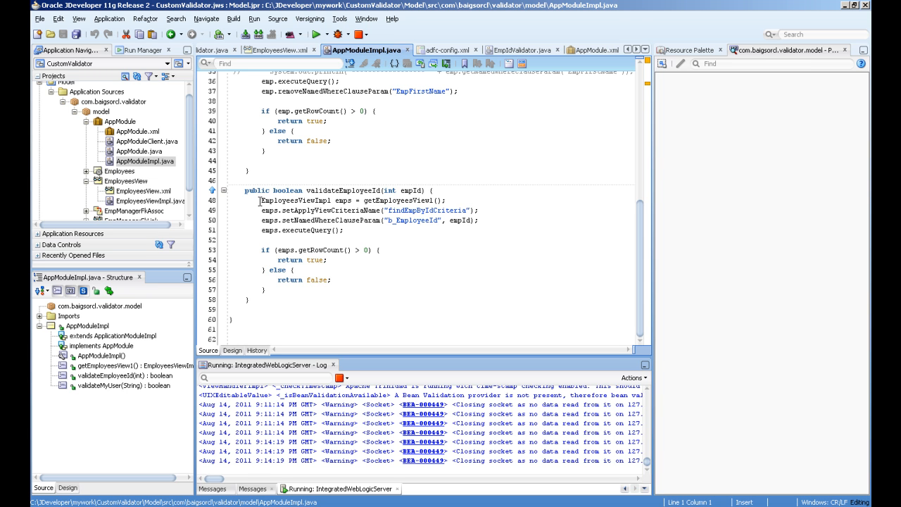
{"action": "left_click_drag", "start_coordinate": [262, 200], "coordinate": [333, 200]}
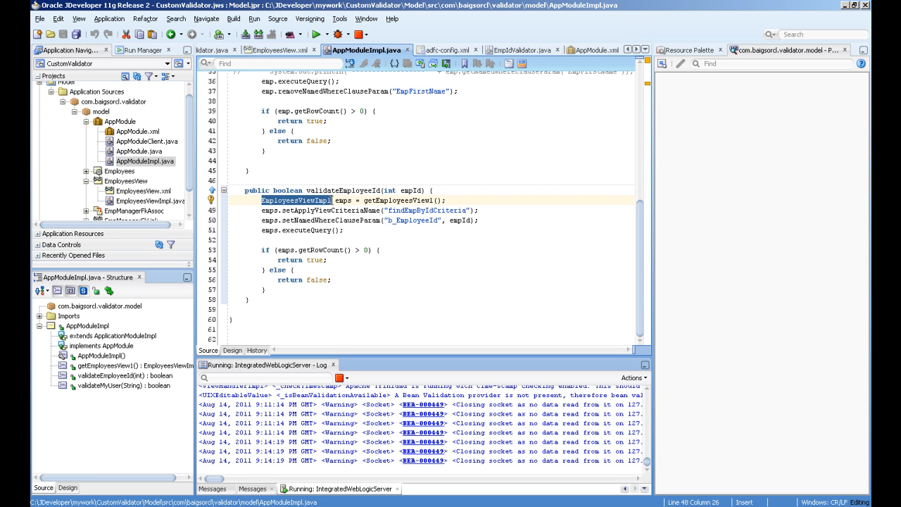
{"action": "left_click", "coordinate": [396, 200]}
{"action": "double_click", "coordinate": [397, 199]}
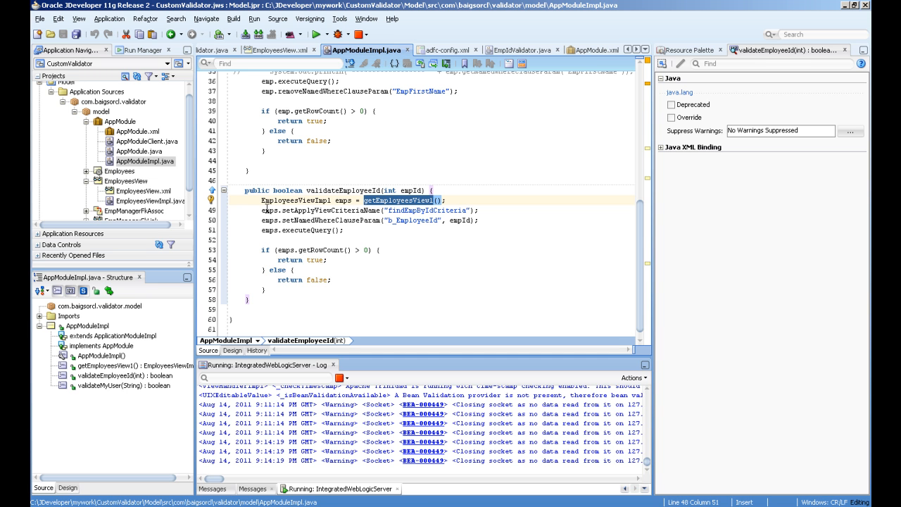
{"action": "double_click", "coordinate": [308, 210]}
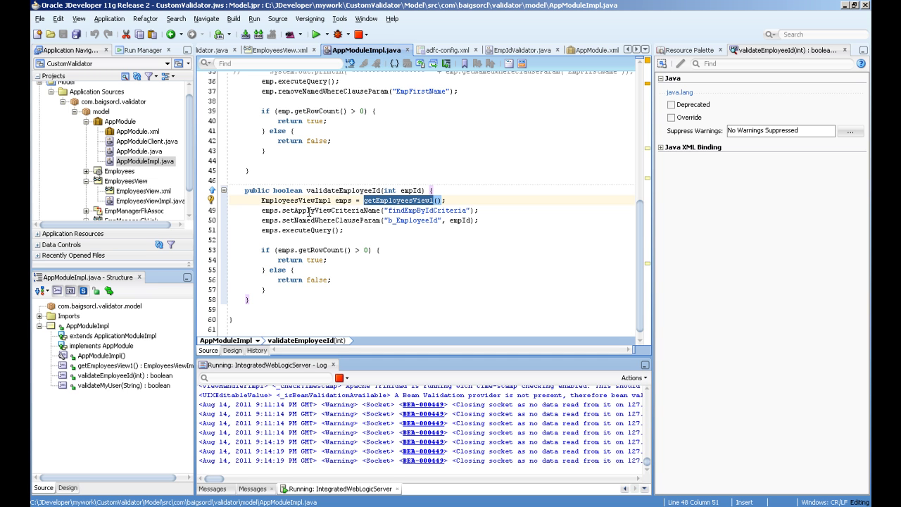
{"action": "double_click", "coordinate": [445, 211]}
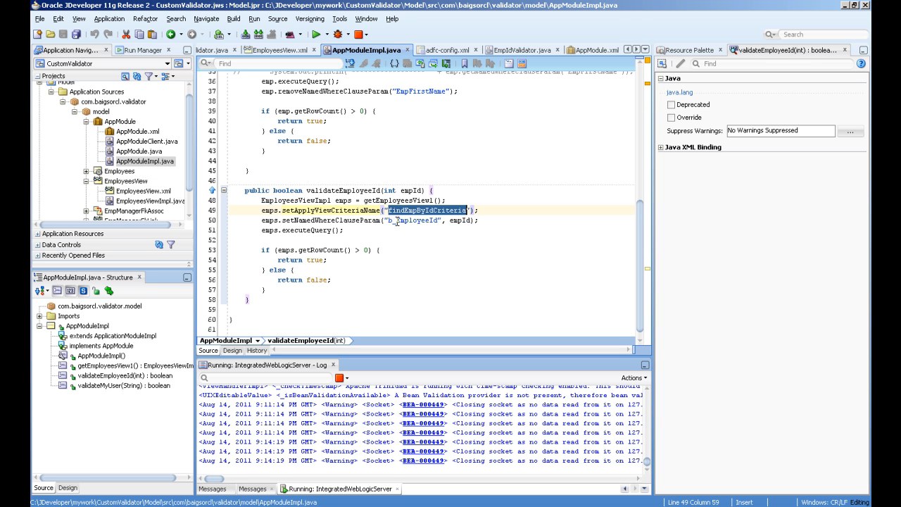
{"action": "left_click", "coordinate": [416, 191]}
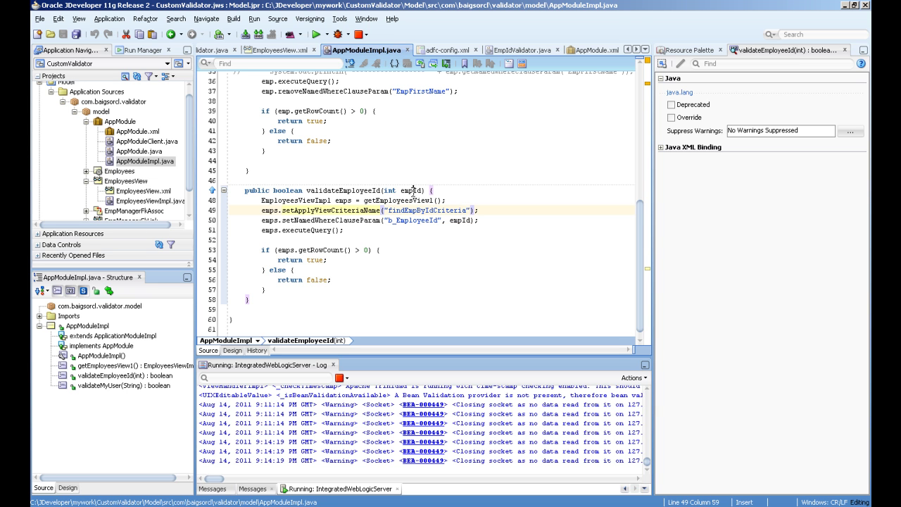
{"action": "left_click", "coordinate": [461, 220]}
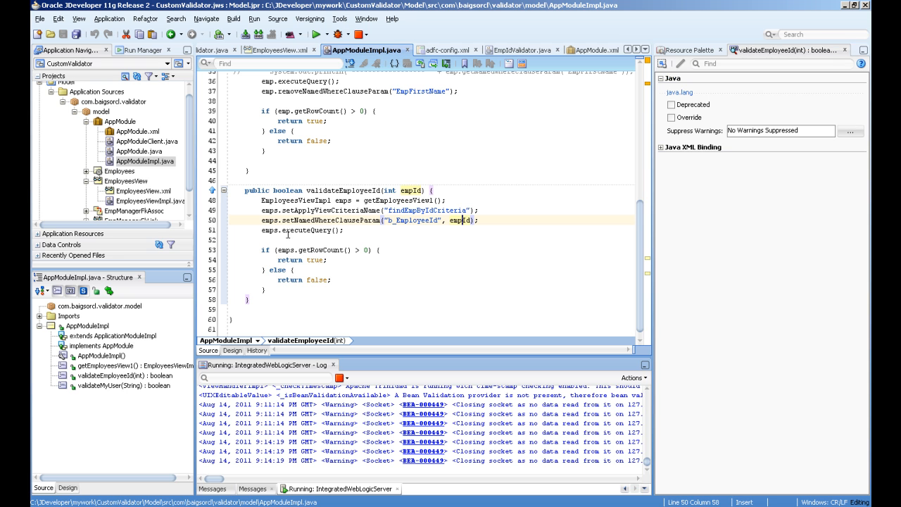
{"action": "left_click_drag", "start_coordinate": [280, 230], "coordinate": [359, 232]}
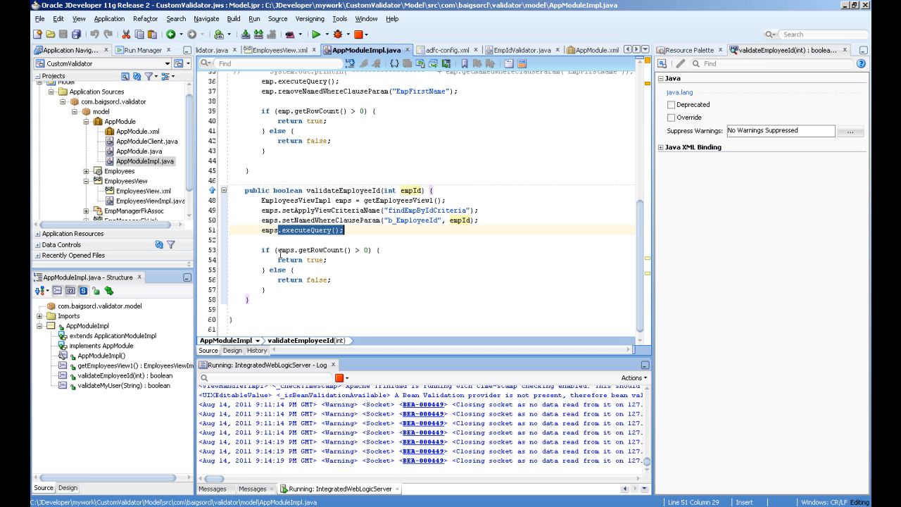
{"action": "double_click", "coordinate": [306, 250]}
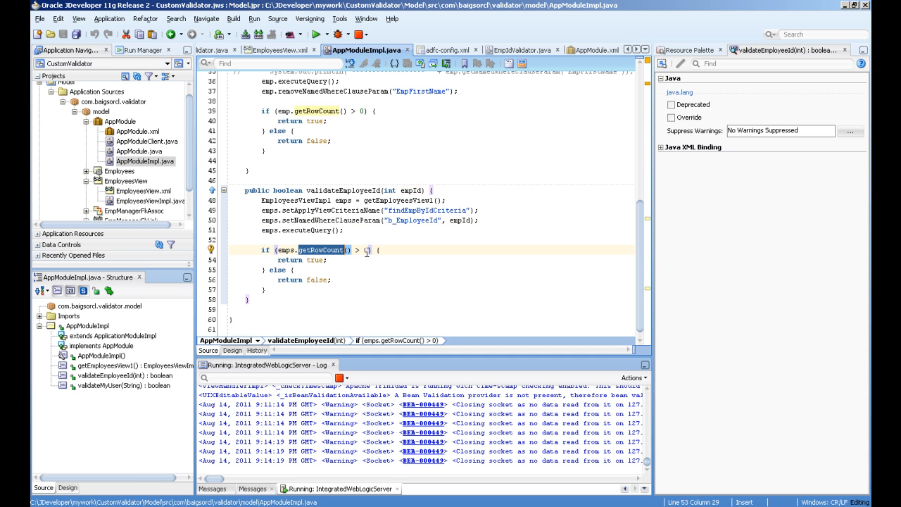
{"action": "left_click_drag", "start_coordinate": [306, 260], "coordinate": [328, 260]}
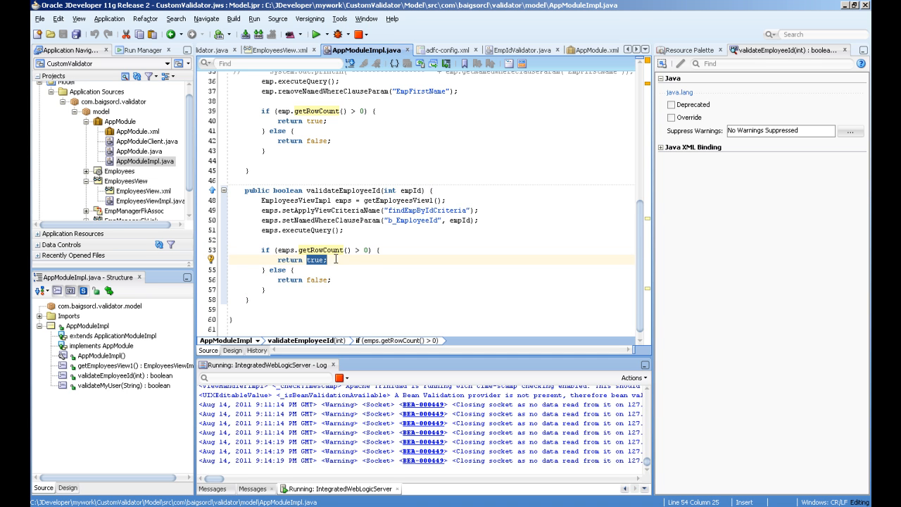
{"action": "left_click", "coordinate": [407, 190]}
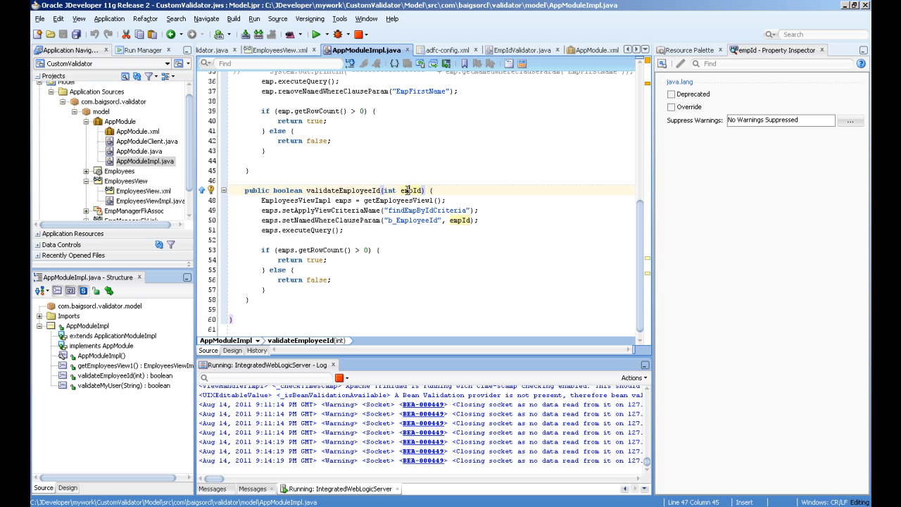
{"action": "double_click", "coordinate": [317, 279]}
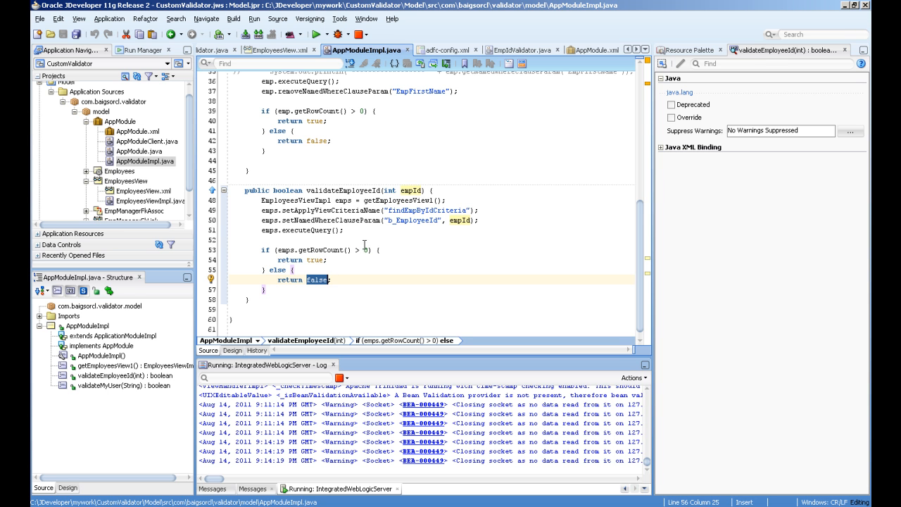
{"action": "scroll", "coordinate": [364, 243], "scroll_direction": "up", "scroll_amount": 1}
{"action": "scroll", "coordinate": [364, 239], "scroll_direction": "up", "scroll_amount": 2}
{"action": "scroll", "coordinate": [363, 234], "scroll_direction": "up", "scroll_amount": 1}
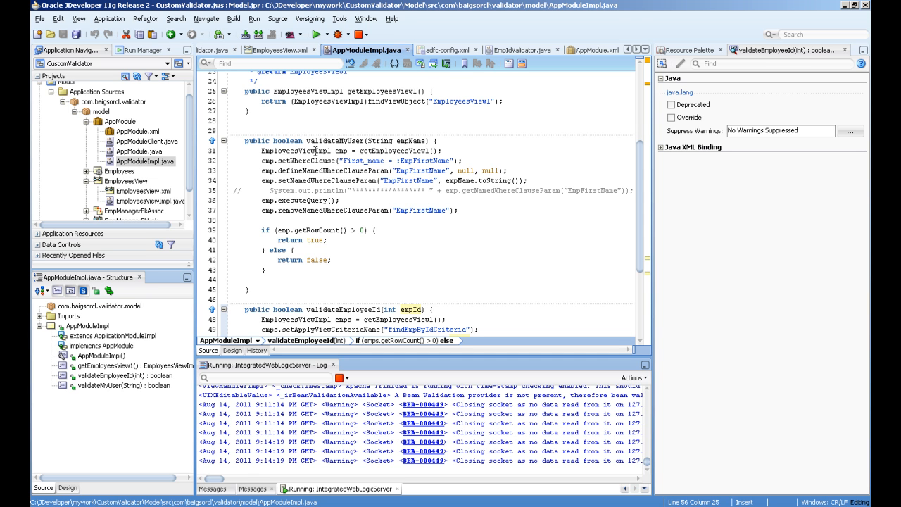
- Highlight validateMyUser's EmployeesView lookup and the :EmpFirstName where-clause parameter definition
{"action": "triple_click", "coordinate": [314, 151]}
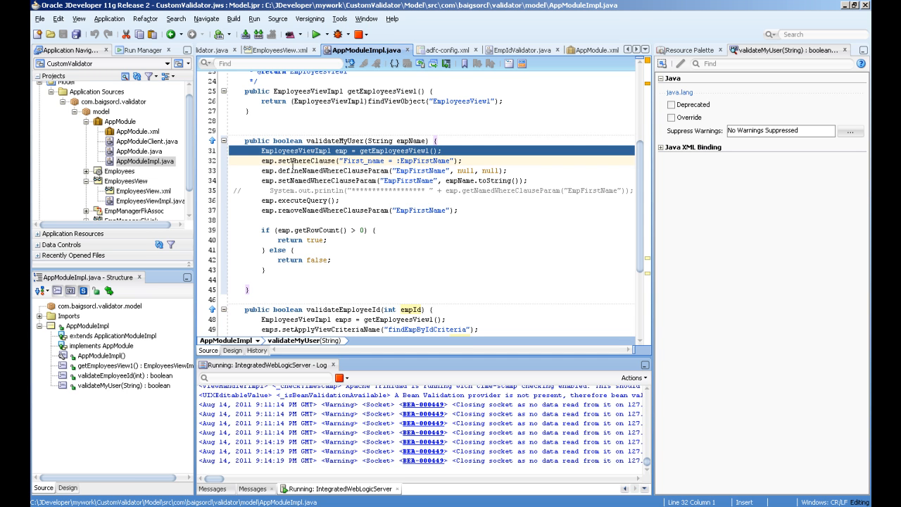
{"action": "double_click", "coordinate": [293, 170]}
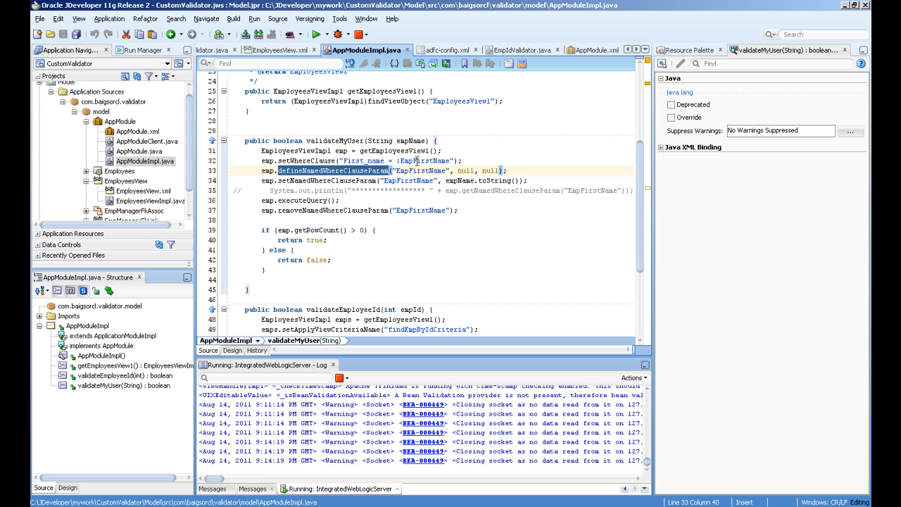
{"action": "left_click", "coordinate": [416, 161]}
{"action": "left_click_drag", "start_coordinate": [396, 161], "coordinate": [451, 161]}
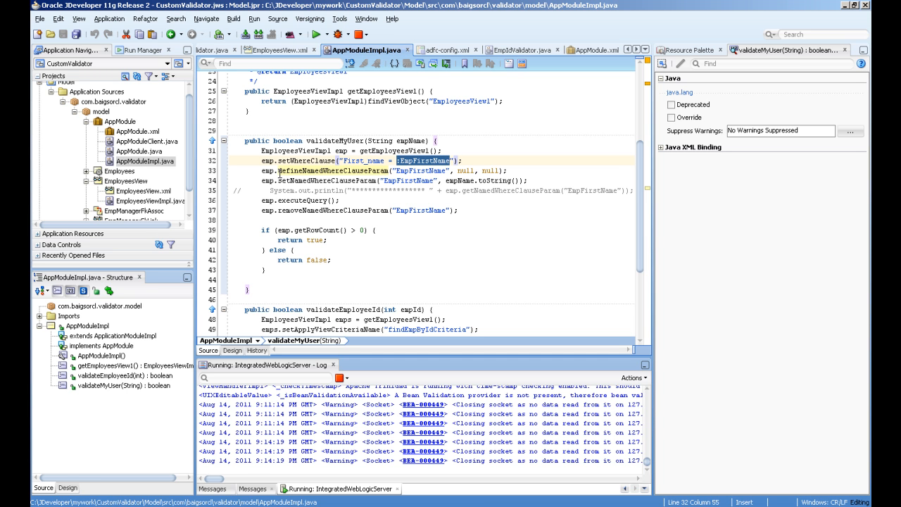
{"action": "double_click", "coordinate": [406, 170]}
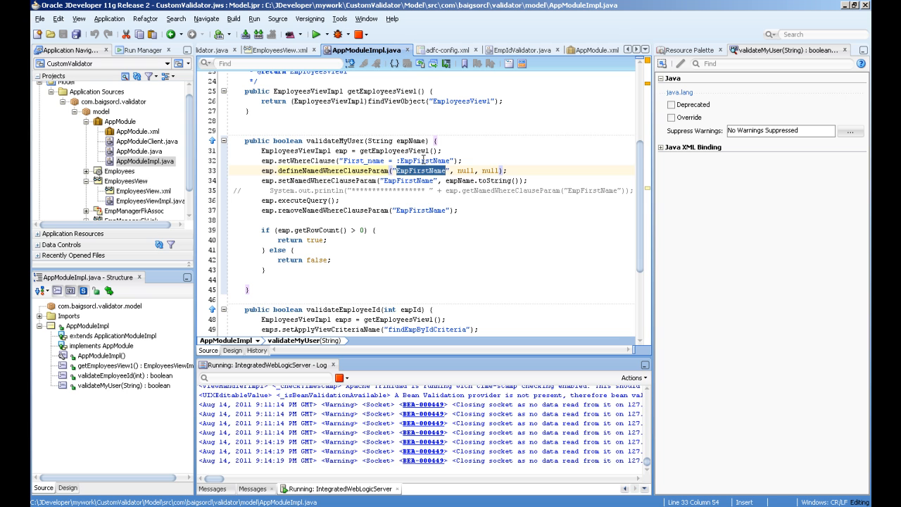
{"action": "left_click", "coordinate": [423, 160]}
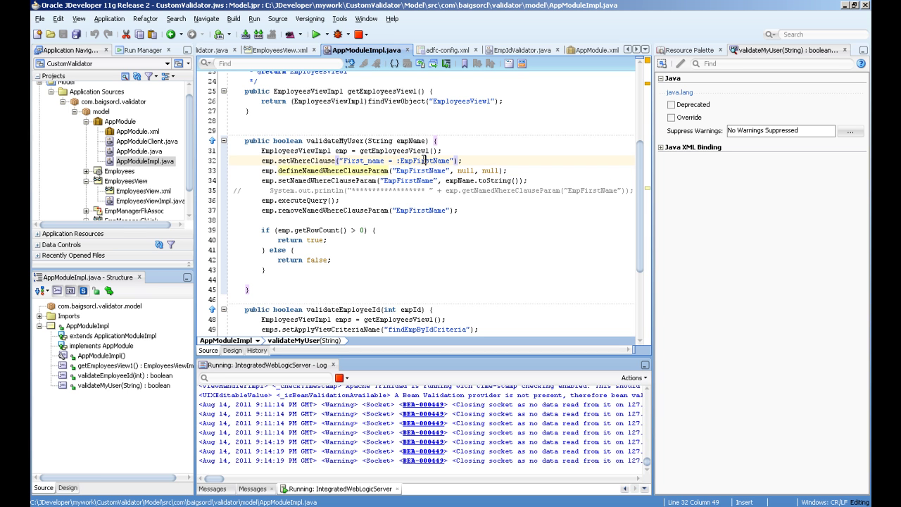
- Highlight the setNamedWhereClauseParam and removeNamedWhereClauseParam calls, then return to the AppModule editor
{"action": "double_click", "coordinate": [296, 181]}
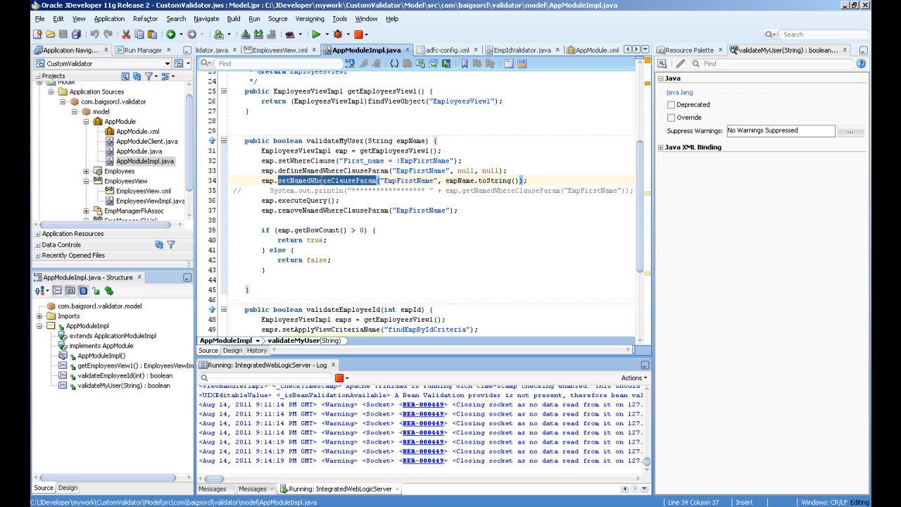
{"action": "double_click", "coordinate": [407, 187]}
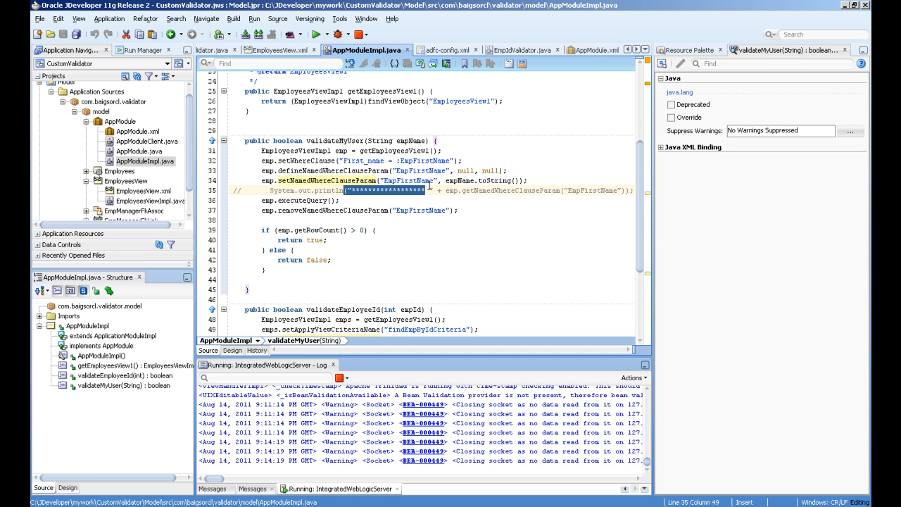
{"action": "double_click", "coordinate": [338, 210]}
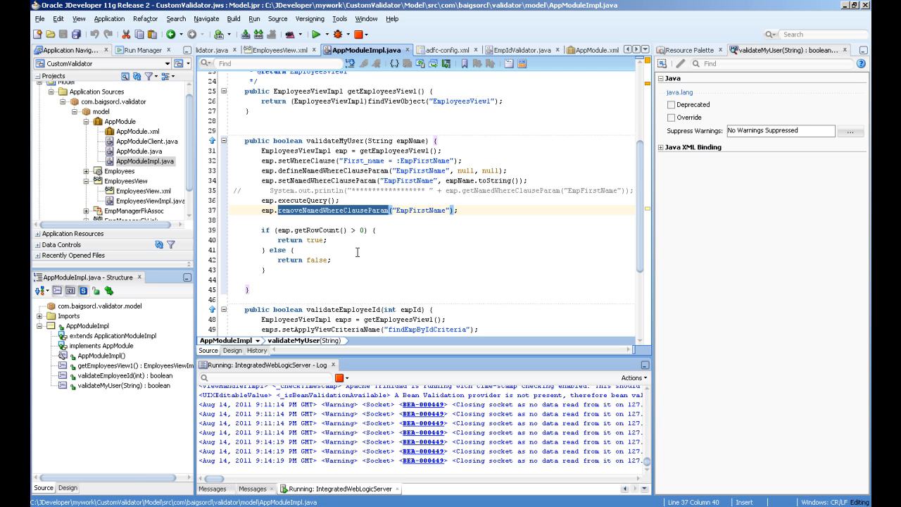
{"action": "double_click", "coordinate": [105, 121]}
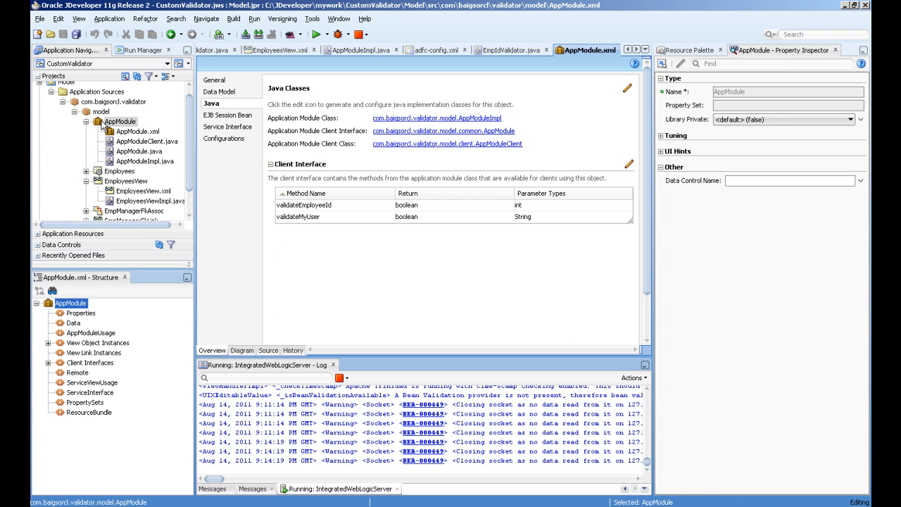
- Confirm both validate methods are in the client interface Selected list, then switch to the adfc-config.xml task flow
{"action": "left_click", "coordinate": [629, 166]}
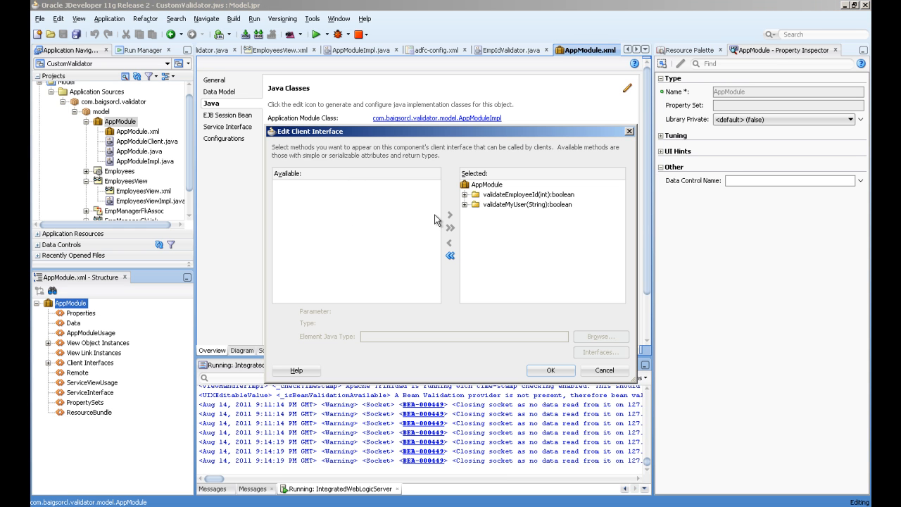
{"action": "key", "text": "Return"}
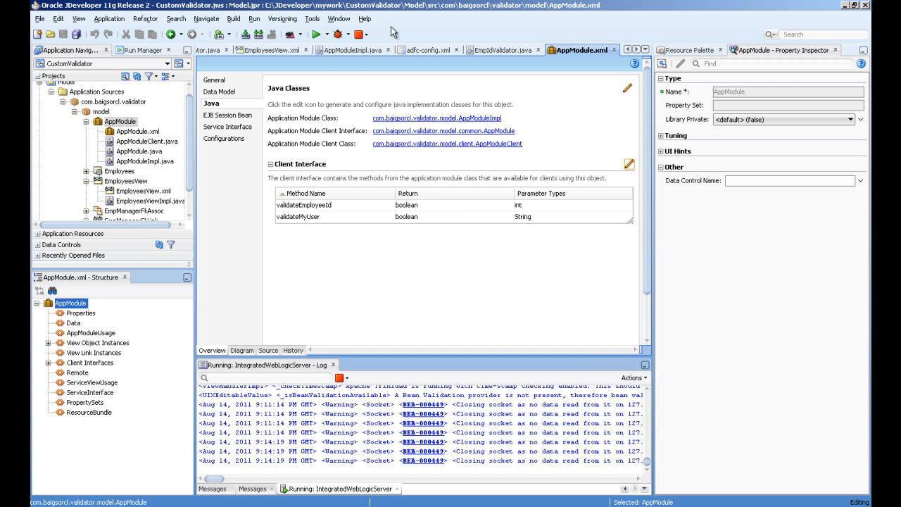
{"action": "left_click", "coordinate": [416, 48]}
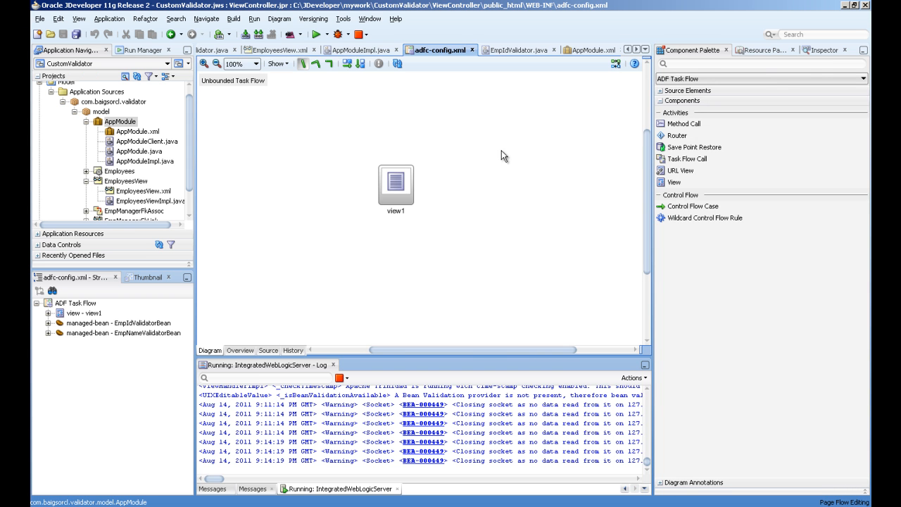
- Open view1.jsf from the task flow and select its Employee Id and Employee Name input fields
{"action": "double_click", "coordinate": [385, 180]}
{"action": "left_click", "coordinate": [302, 94]}
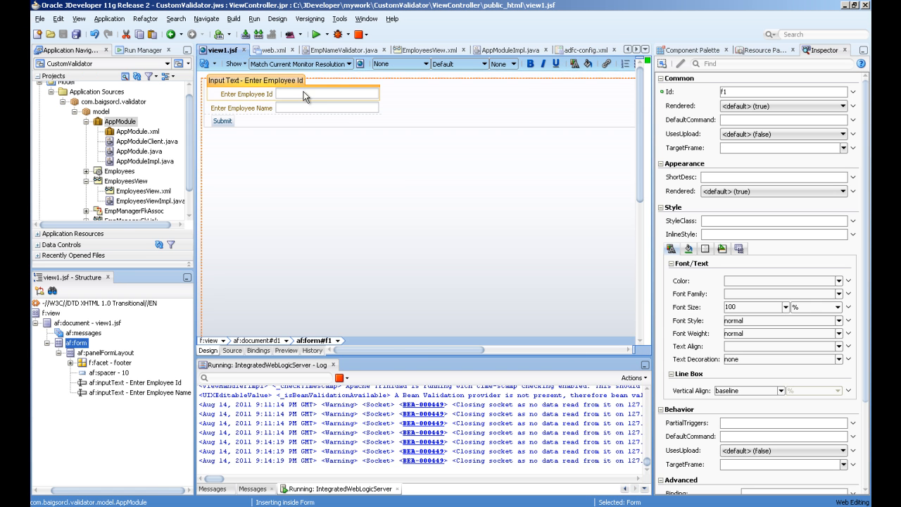
{"action": "left_click", "coordinate": [296, 109]}
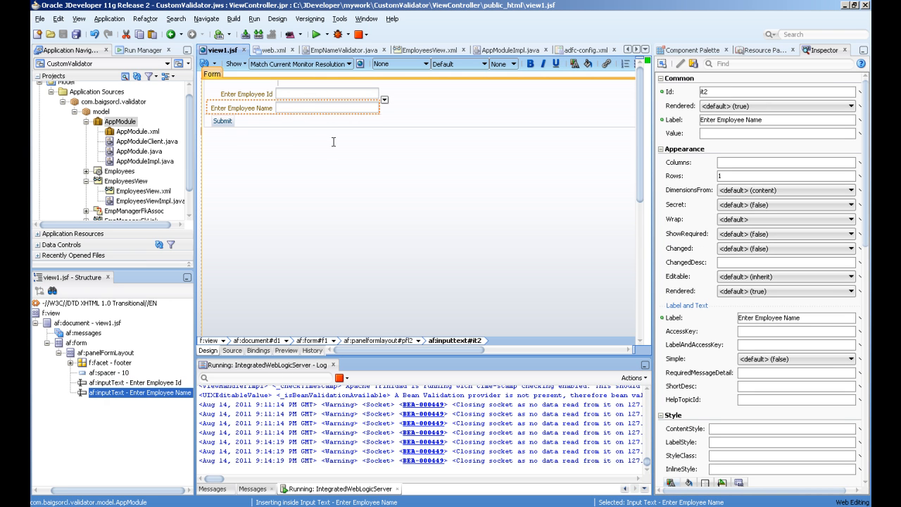
{"action": "left_click", "coordinate": [259, 350]}
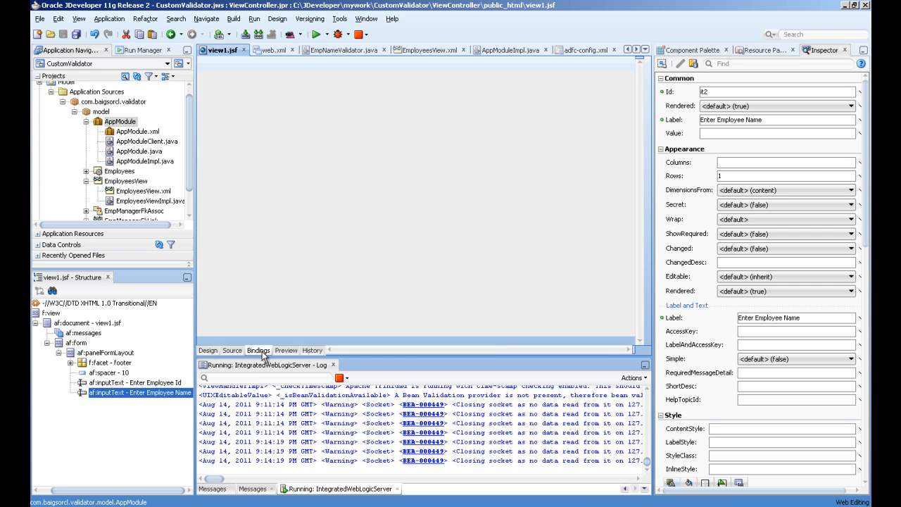
{"action": "left_click", "coordinate": [289, 164]}
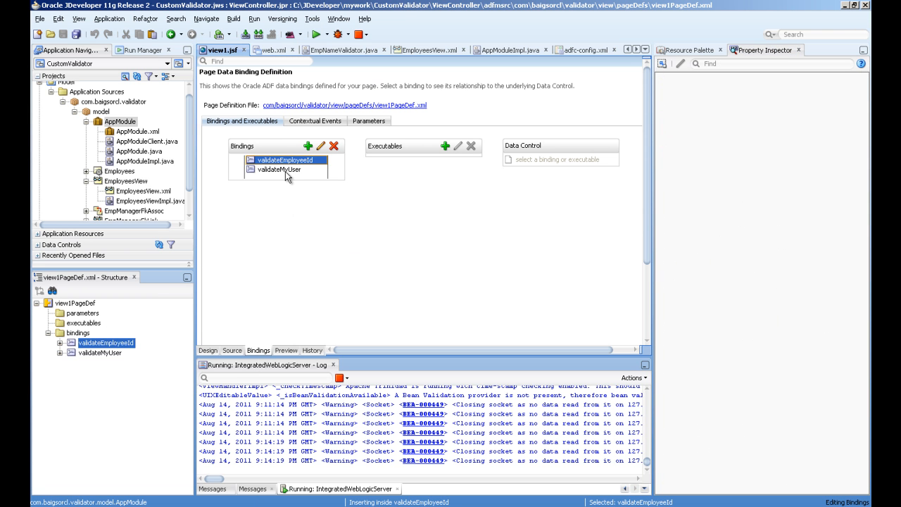
{"action": "left_click", "coordinate": [286, 171]}
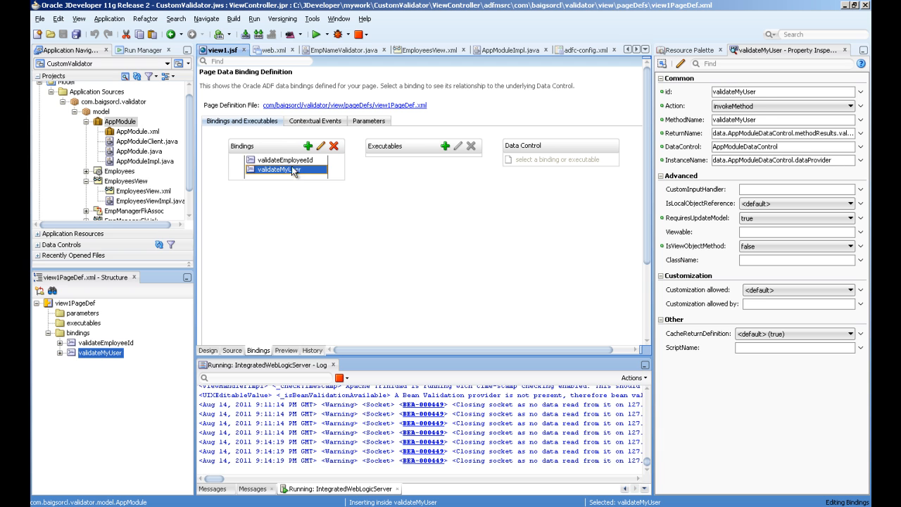
{"action": "left_click", "coordinate": [299, 161]}
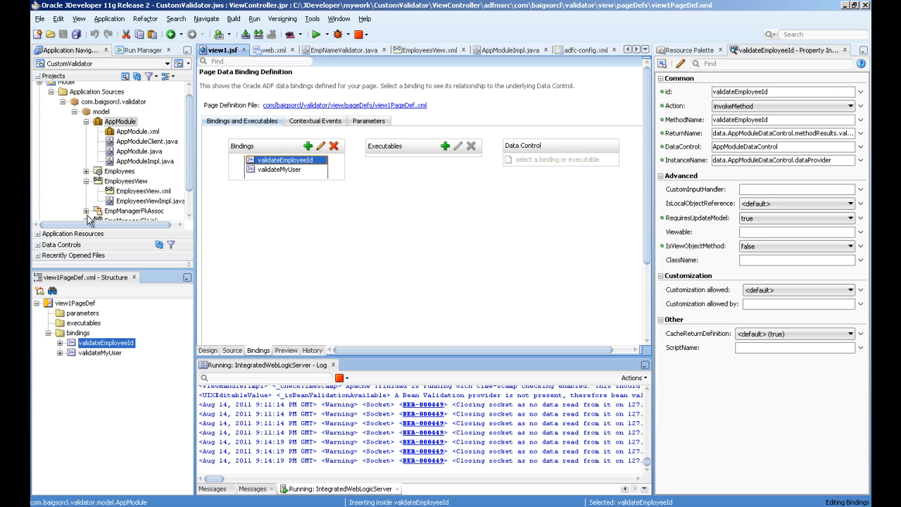
{"action": "left_click", "coordinate": [40, 245]}
{"action": "double_click", "coordinate": [46, 182]}
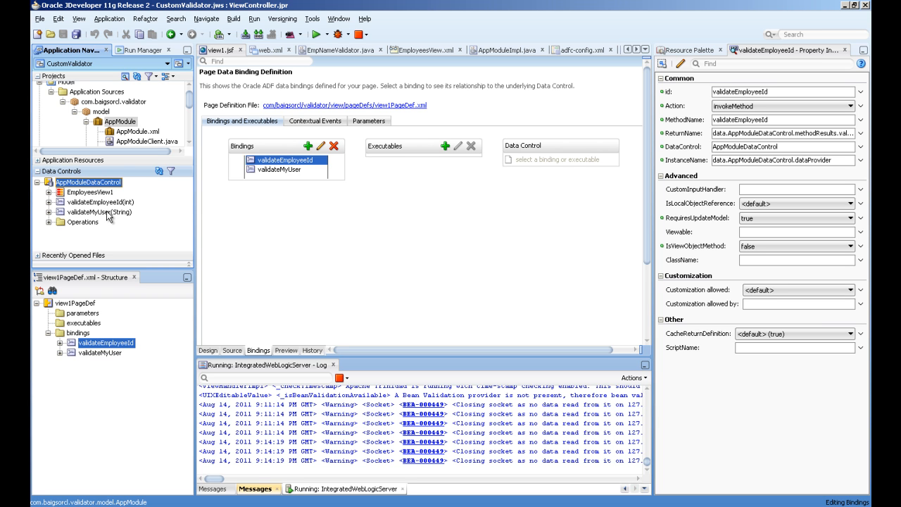
{"action": "left_click", "coordinate": [38, 183]}
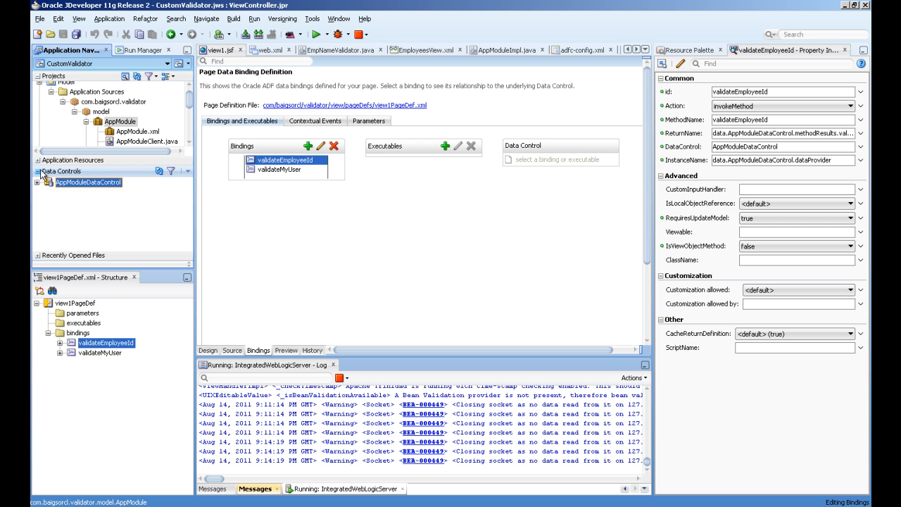
{"action": "left_click", "coordinate": [44, 171]}
{"action": "left_click", "coordinate": [208, 349]}
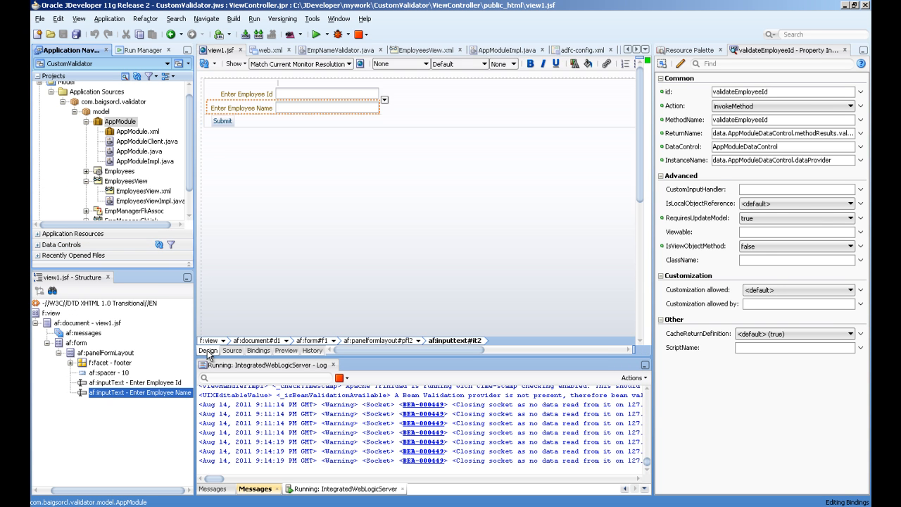
- Select the Employee Id and Name fields, then collapse the Model sources and tidy the ViewController tree
{"action": "left_click", "coordinate": [307, 97]}
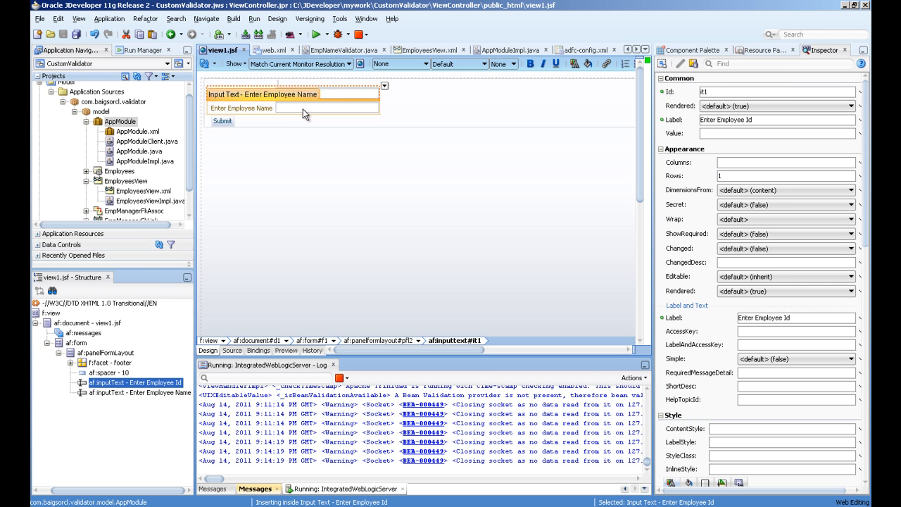
{"action": "left_click", "coordinate": [303, 108]}
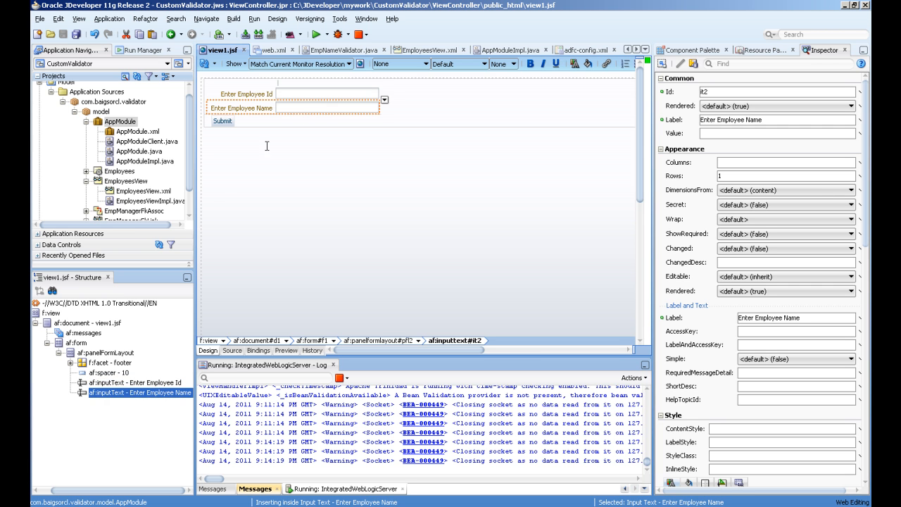
{"action": "left_click", "coordinate": [51, 92]}
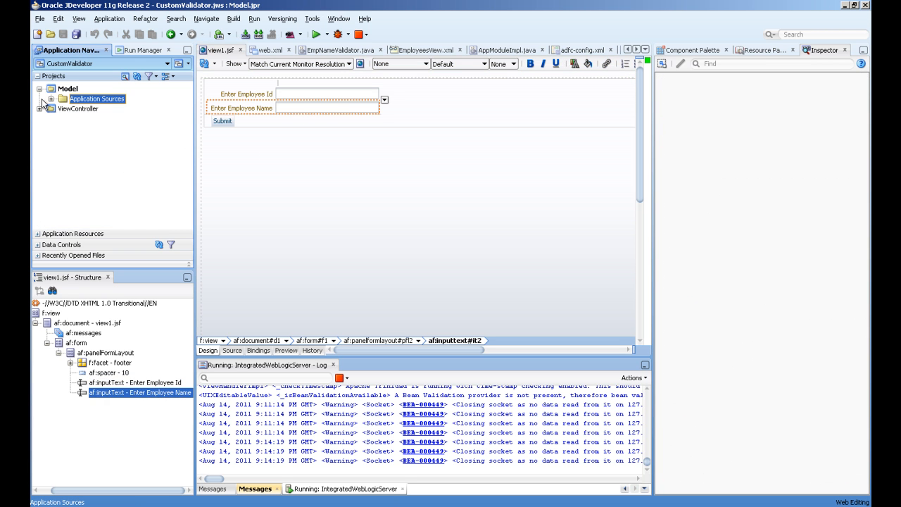
{"action": "left_click", "coordinate": [40, 107]}
{"action": "left_click", "coordinate": [63, 105]}
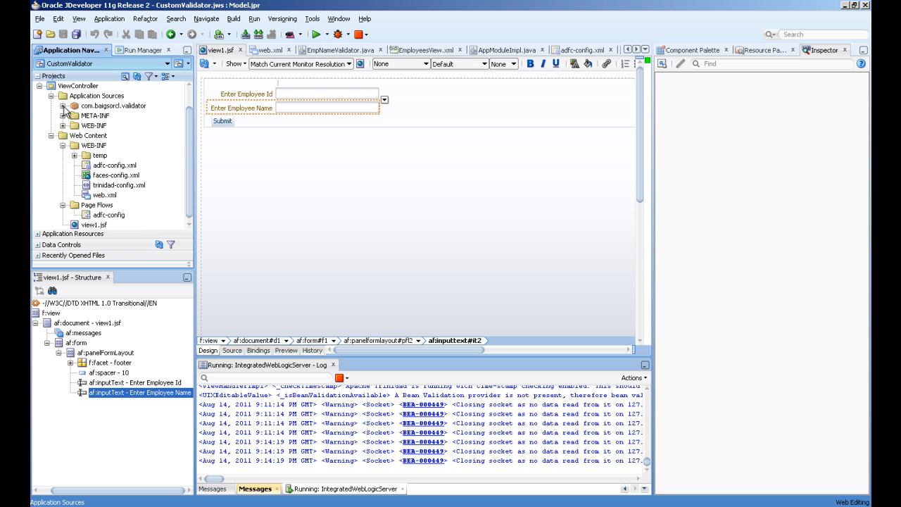
{"action": "left_click", "coordinate": [51, 96]}
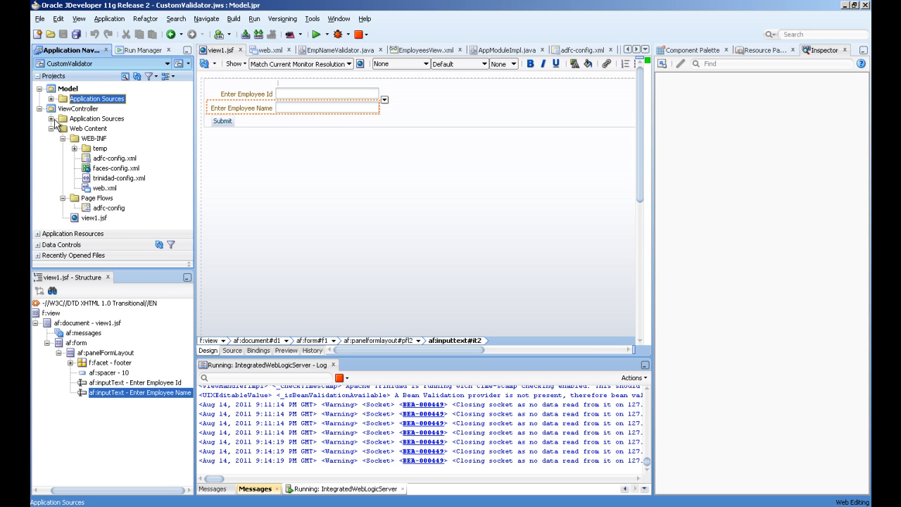
- Expand ViewController Application Sources > com.baigsorcl.validator > view > code to show the validator classes
{"action": "left_click", "coordinate": [51, 118]}
{"action": "left_click", "coordinate": [62, 129]}
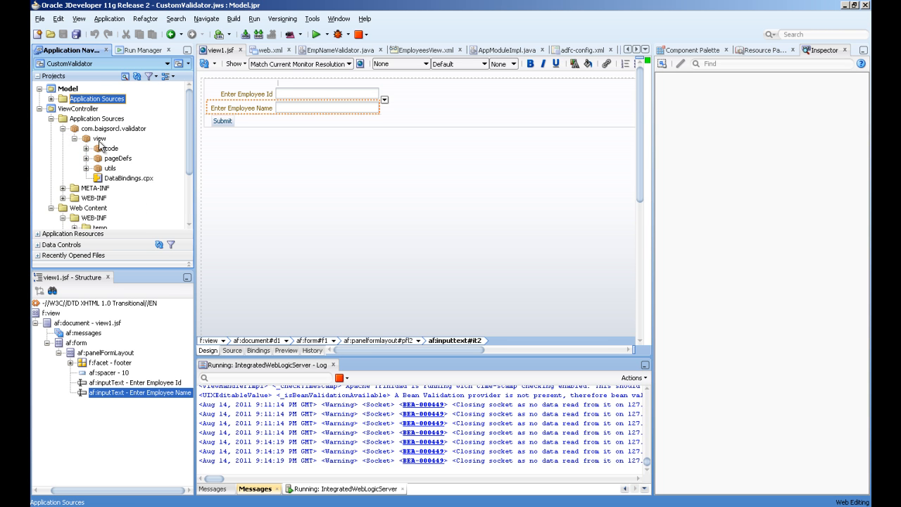
{"action": "left_click", "coordinate": [100, 139]}
{"action": "left_click", "coordinate": [86, 149]}
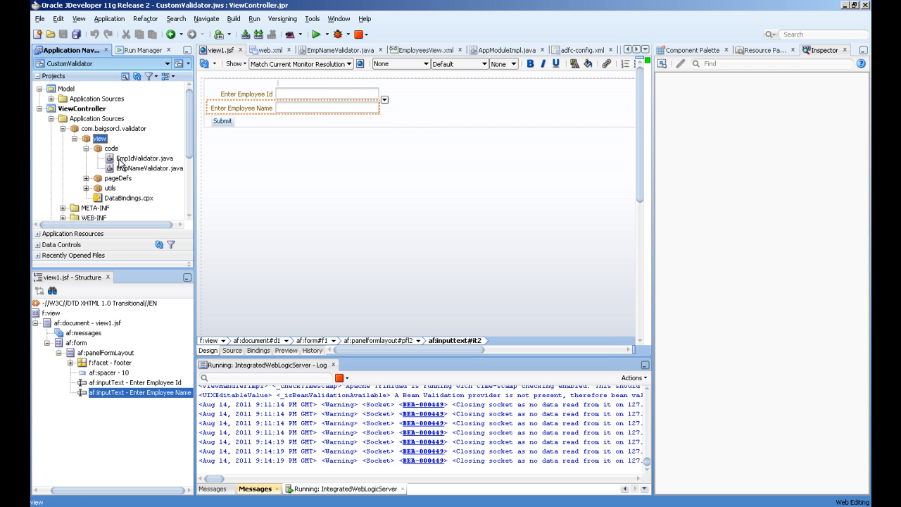
{"action": "left_click", "coordinate": [111, 149]}
- Review EmpIdValidator.java's Validator interface, its imports and the ValidatorException thrown in validate
{"action": "double_click", "coordinate": [111, 159]}
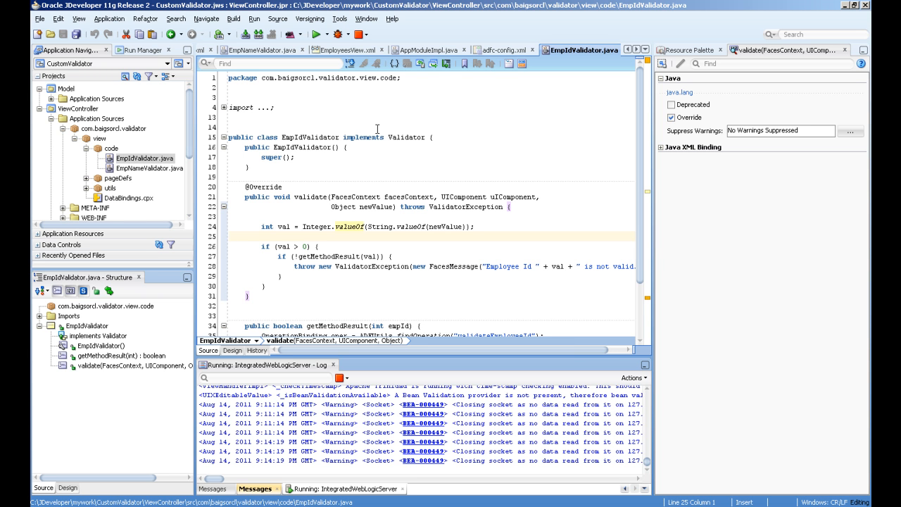
{"action": "double_click", "coordinate": [406, 137]}
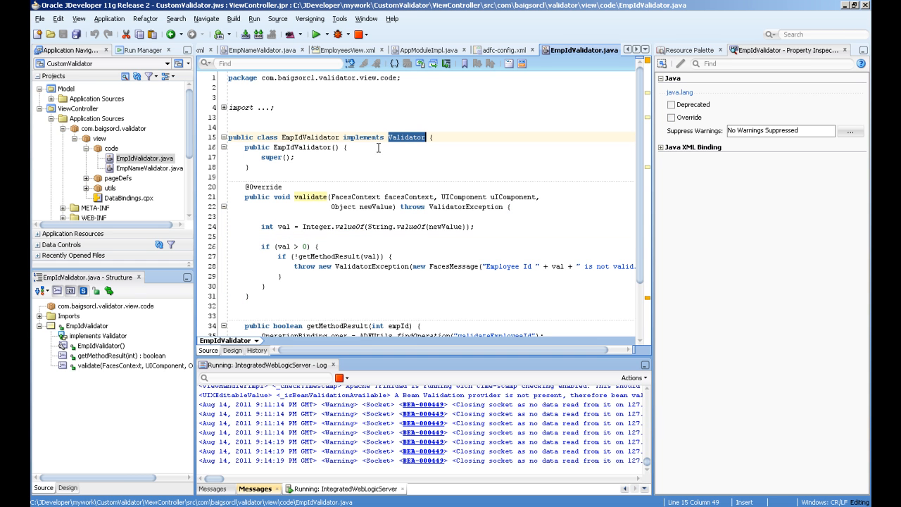
{"action": "left_click", "coordinate": [296, 146]}
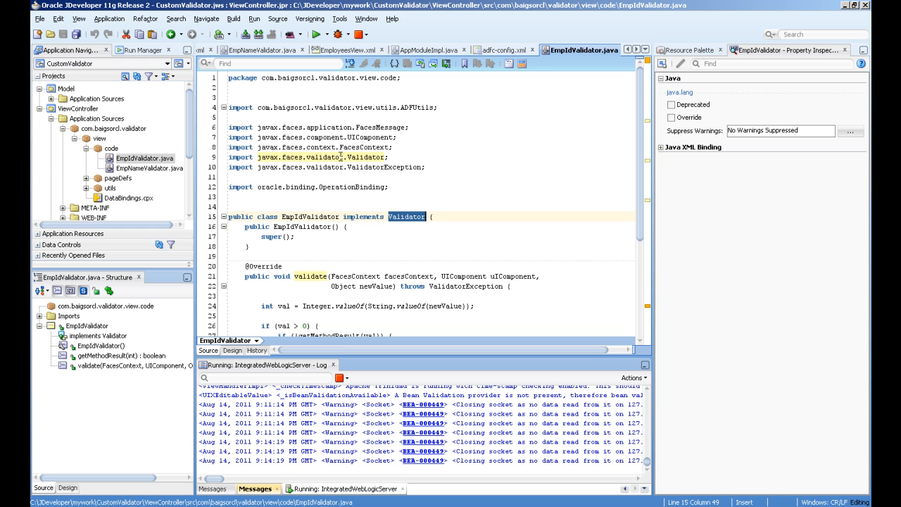
{"action": "double_click", "coordinate": [373, 157]}
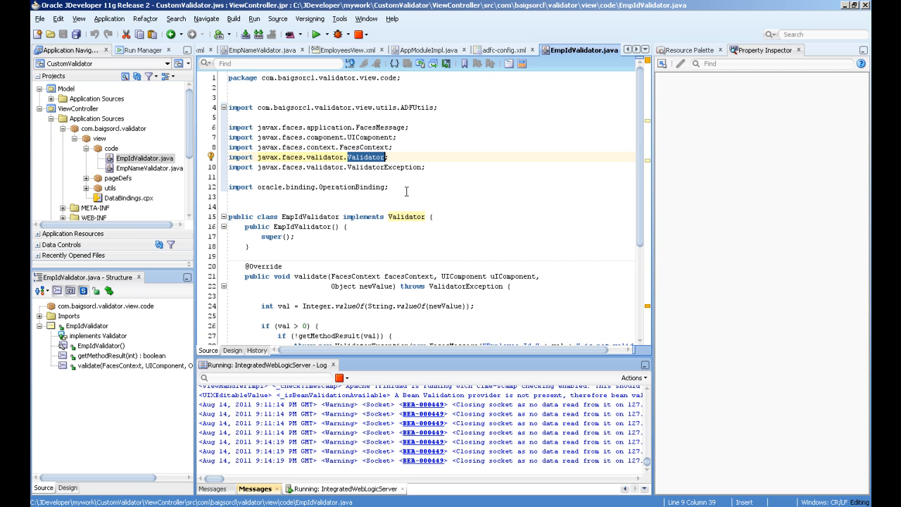
{"action": "scroll", "coordinate": [406, 191], "scroll_direction": "down", "scroll_amount": 2}
{"action": "scroll", "coordinate": [406, 191], "scroll_direction": "down", "scroll_amount": 1}
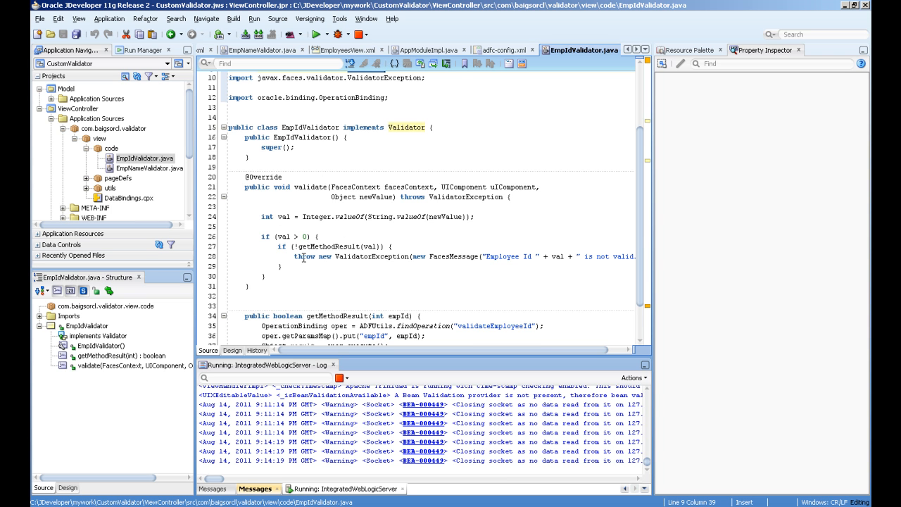
{"action": "double_click", "coordinate": [337, 256]}
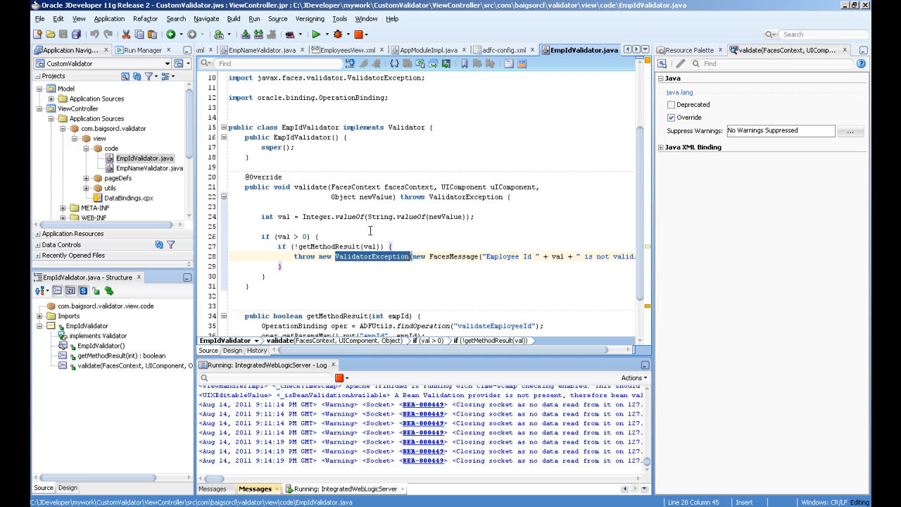
{"action": "scroll", "coordinate": [369, 231], "scroll_direction": "down", "scroll_amount": 2}
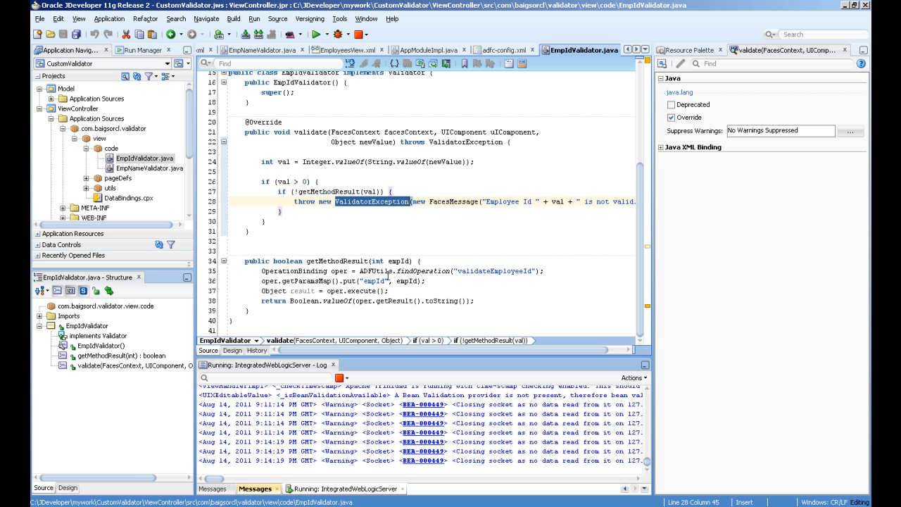
- Inspect the empId parameter in getMethodResult and the val usages, glance at EmpNameValidator, and return to adfc-config
{"action": "left_click", "coordinate": [362, 280]}
{"action": "double_click", "coordinate": [366, 280]}
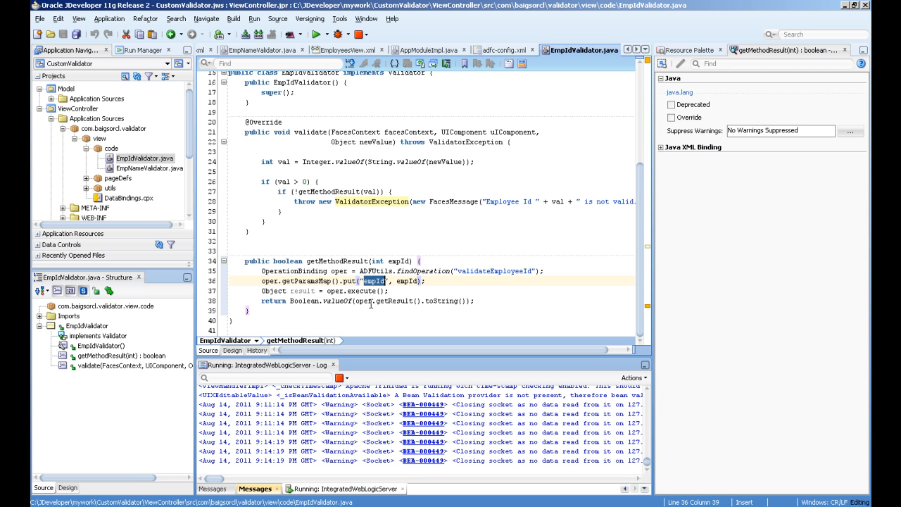
{"action": "scroll", "coordinate": [361, 248], "scroll_direction": "up", "scroll_amount": 1}
{"action": "left_click", "coordinate": [371, 221]}
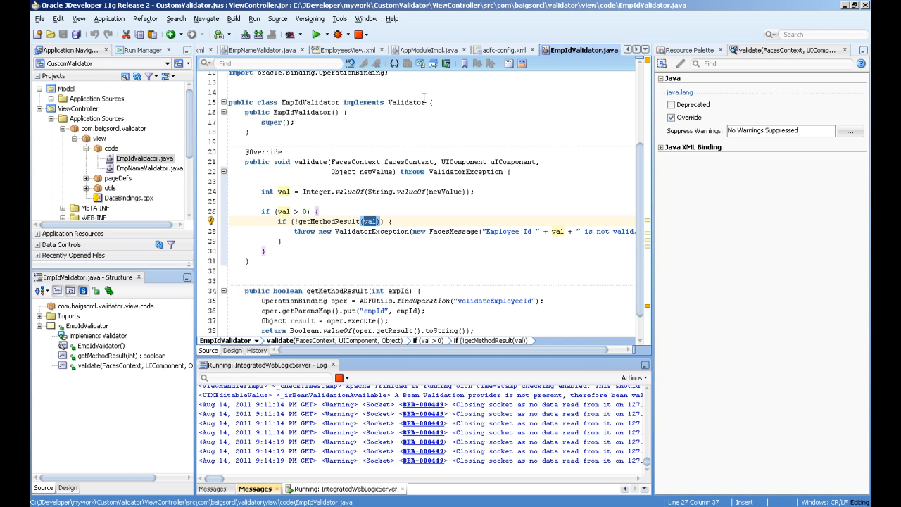
{"action": "left_click", "coordinate": [255, 48]}
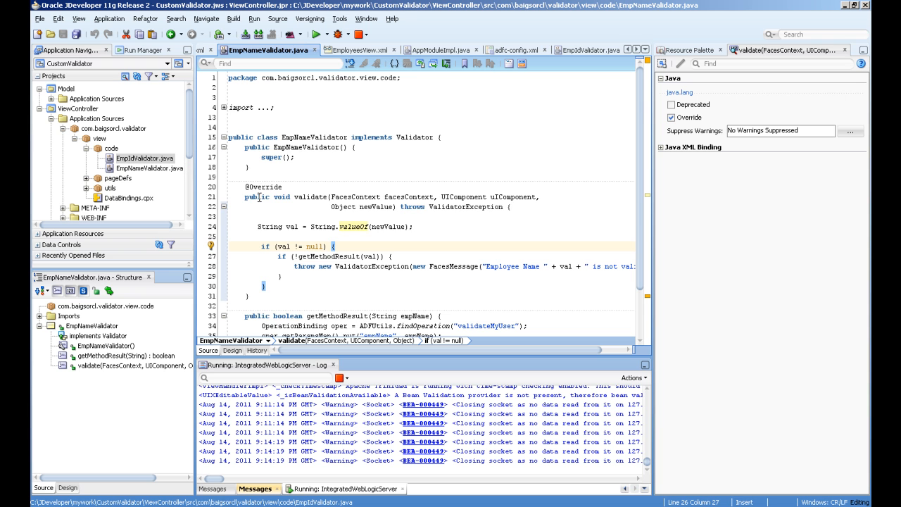
{"action": "scroll", "coordinate": [315, 213], "scroll_direction": "down", "scroll_amount": 2}
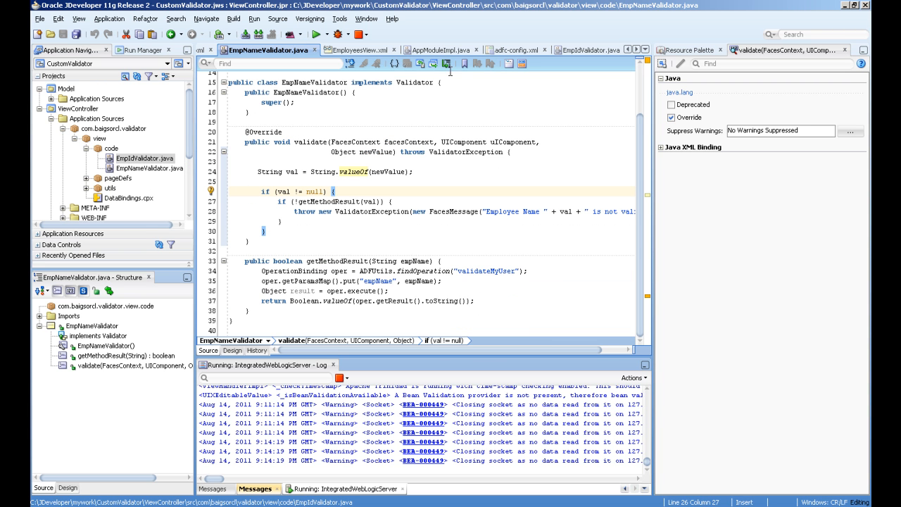
{"action": "left_click", "coordinate": [508, 50]}
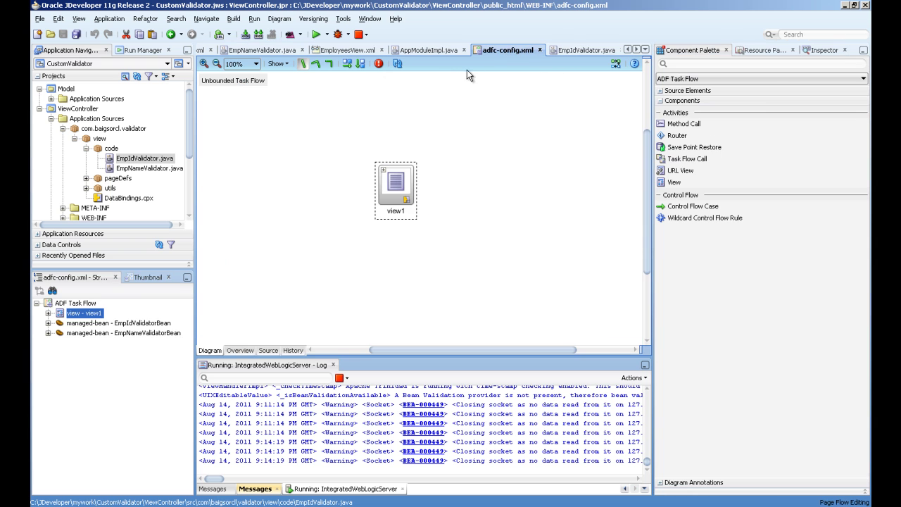
- Show adfc-config's Overview Managed Beans list with EmpIdValidatorBean and EmpNameValidatorBean
{"action": "left_click", "coordinate": [241, 350]}
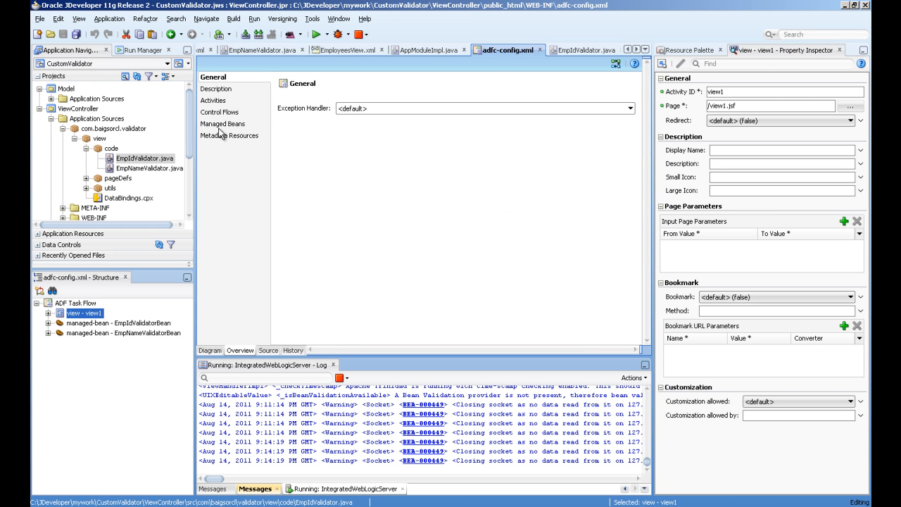
{"action": "left_click", "coordinate": [220, 127]}
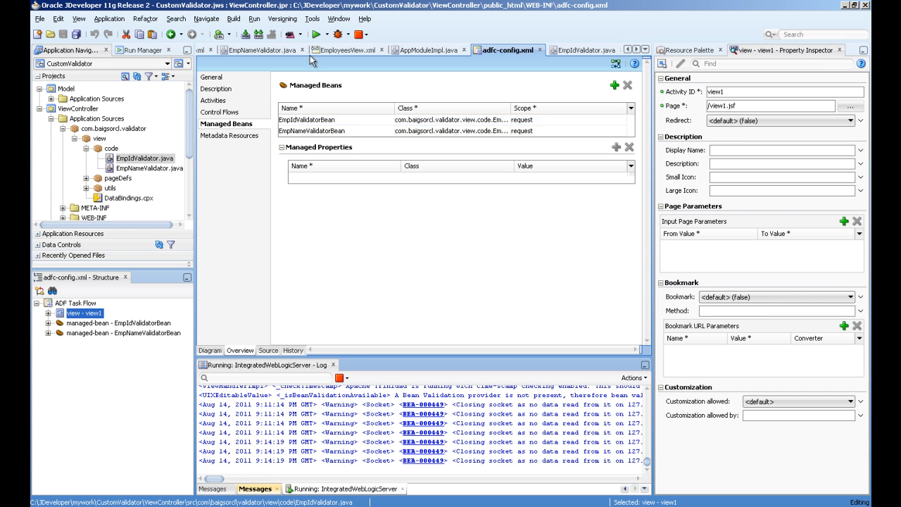
{"action": "left_click", "coordinate": [627, 49]}
- Select Enter Employee Id on view1.jsf and bring up its Validator property's Edit dialog
{"action": "left_click", "coordinate": [210, 51]}
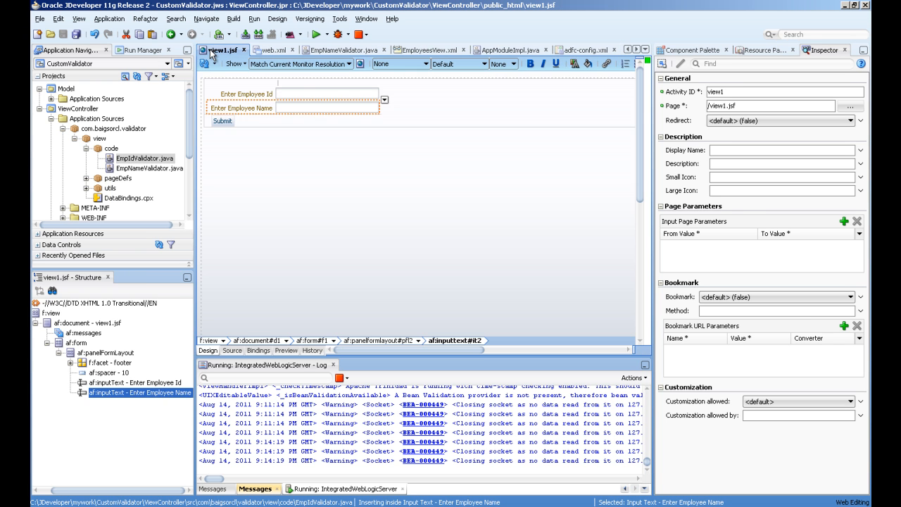
{"action": "left_click", "coordinate": [315, 94]}
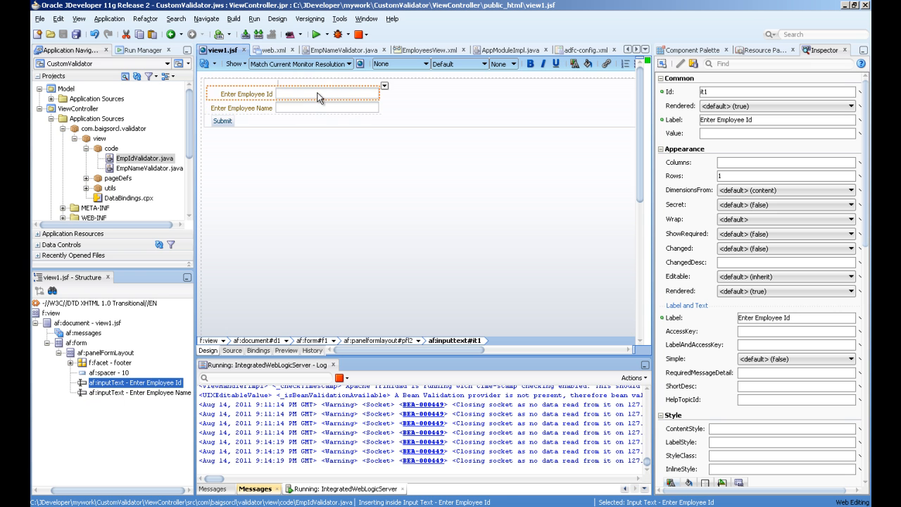
{"action": "scroll", "coordinate": [712, 202], "scroll_direction": "down", "scroll_amount": 5}
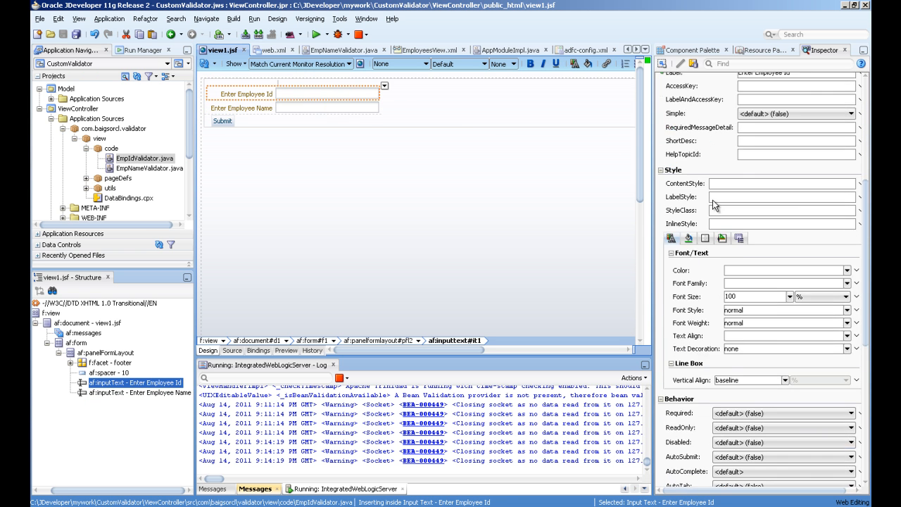
{"action": "scroll", "coordinate": [713, 202], "scroll_direction": "down", "scroll_amount": 5}
{"action": "scroll", "coordinate": [712, 202], "scroll_direction": "down", "scroll_amount": 2}
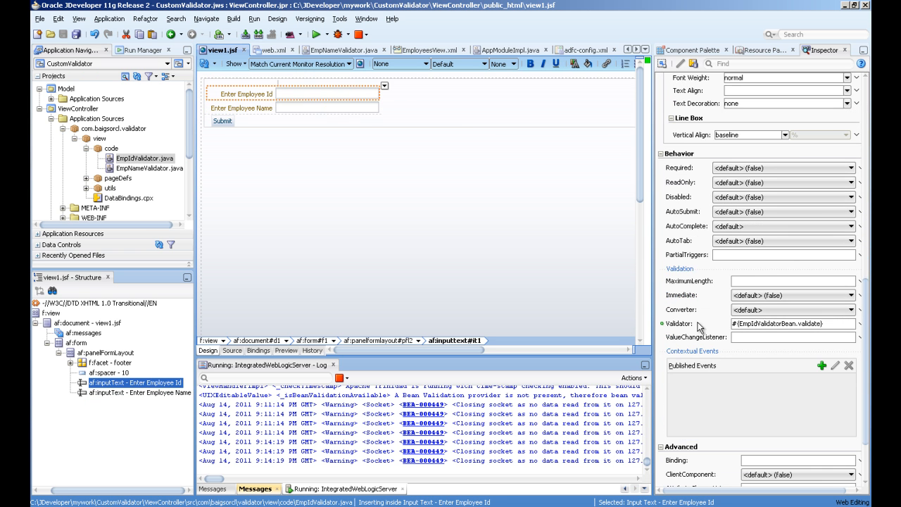
{"action": "left_click", "coordinate": [859, 323]}
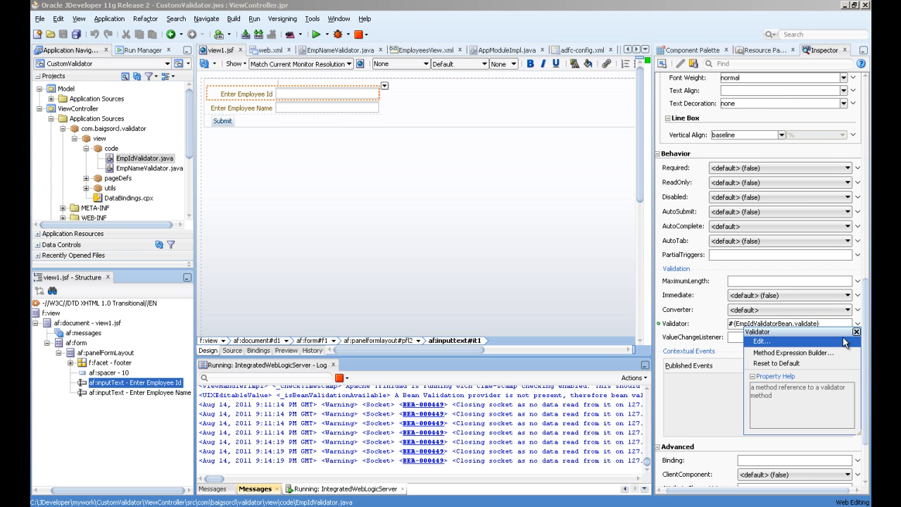
{"action": "left_click", "coordinate": [835, 341]}
- Confirm the validator uses EmpIdValidatorBean's validate method and cancel without changes
{"action": "left_click", "coordinate": [445, 244]}
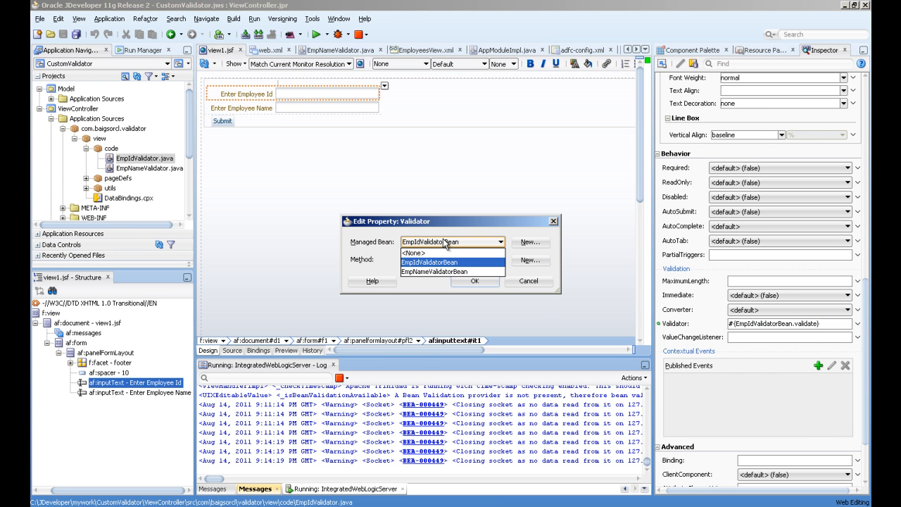
{"action": "left_click", "coordinate": [445, 244]}
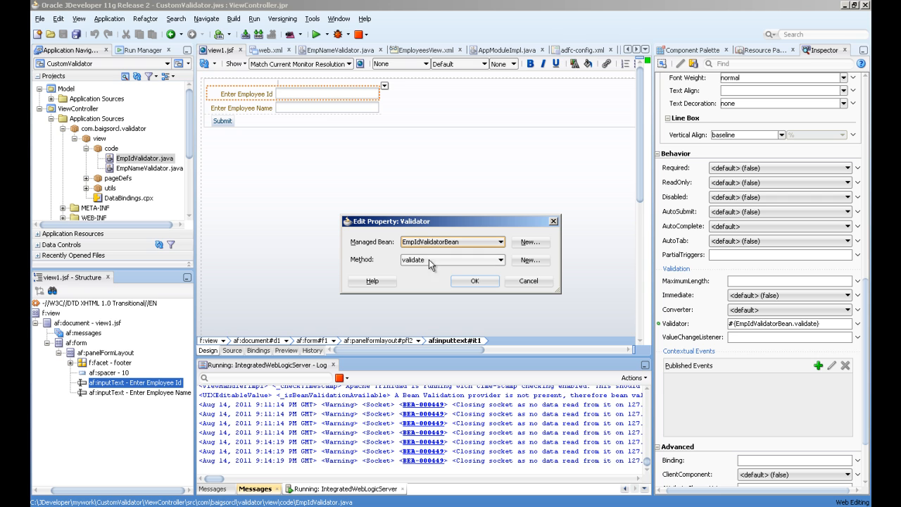
{"action": "left_click", "coordinate": [450, 262]}
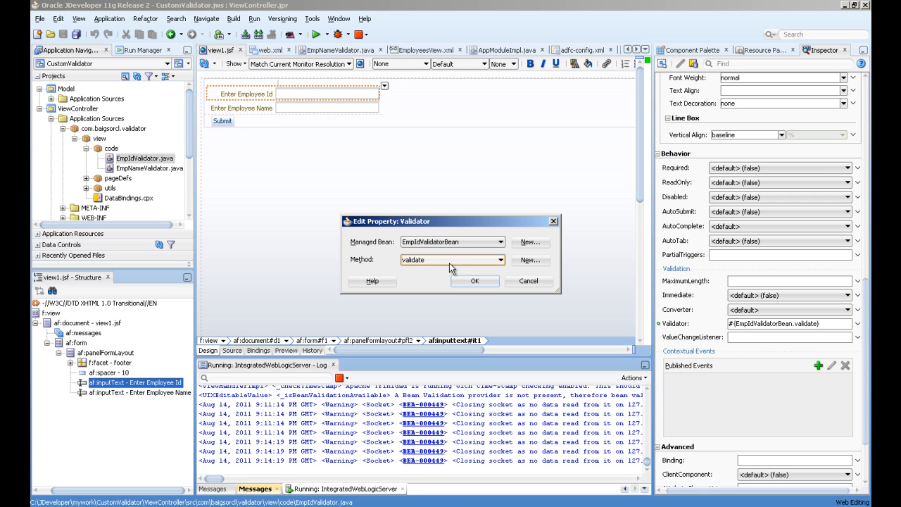
{"action": "left_click", "coordinate": [527, 282]}
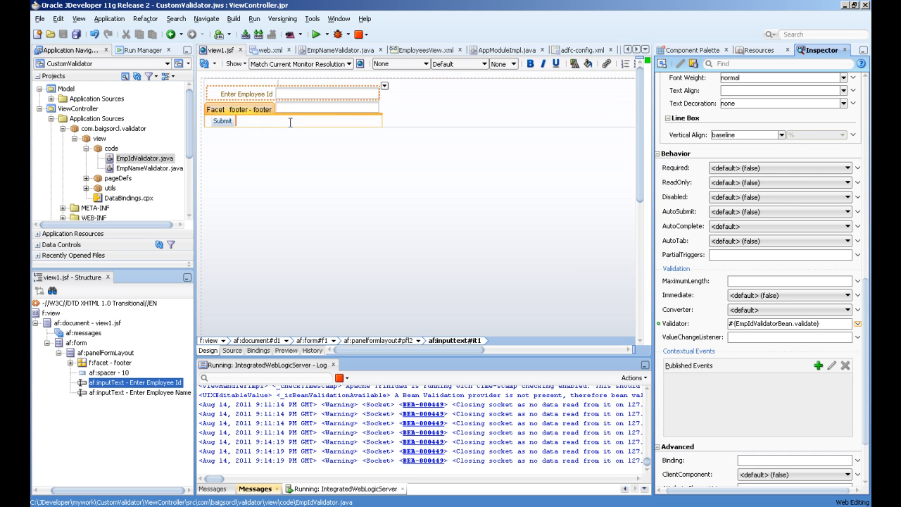
{"action": "left_click", "coordinate": [221, 123]}
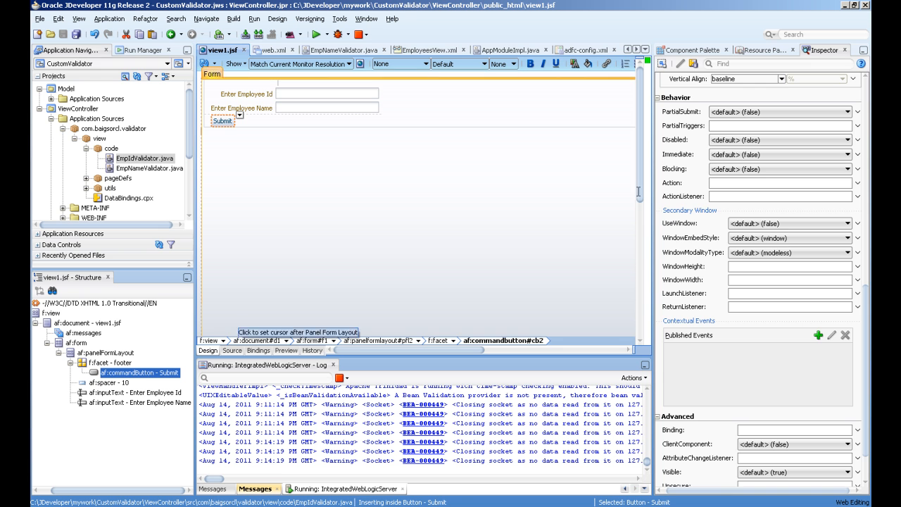
{"action": "scroll", "coordinate": [702, 258], "scroll_direction": "up", "scroll_amount": 5}
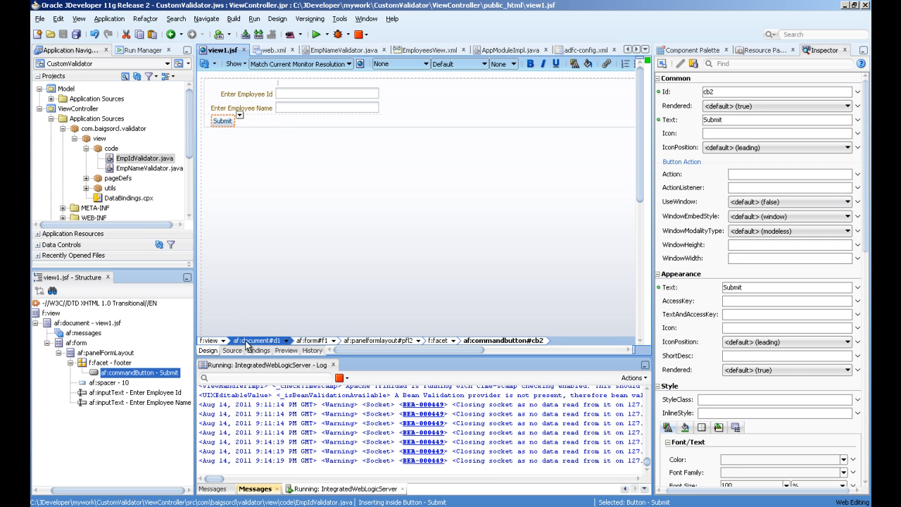
{"action": "left_click", "coordinate": [233, 351]}
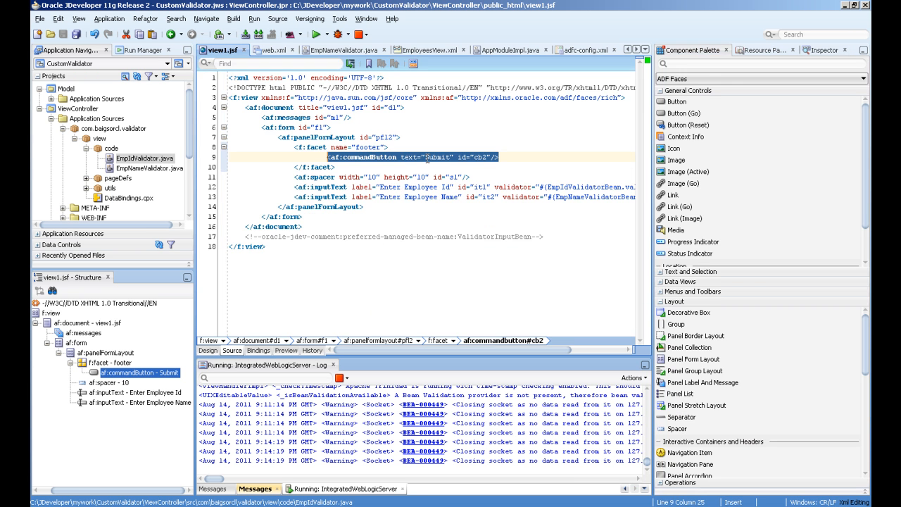
{"action": "left_click_drag", "start_coordinate": [515, 160], "coordinate": [293, 157]}
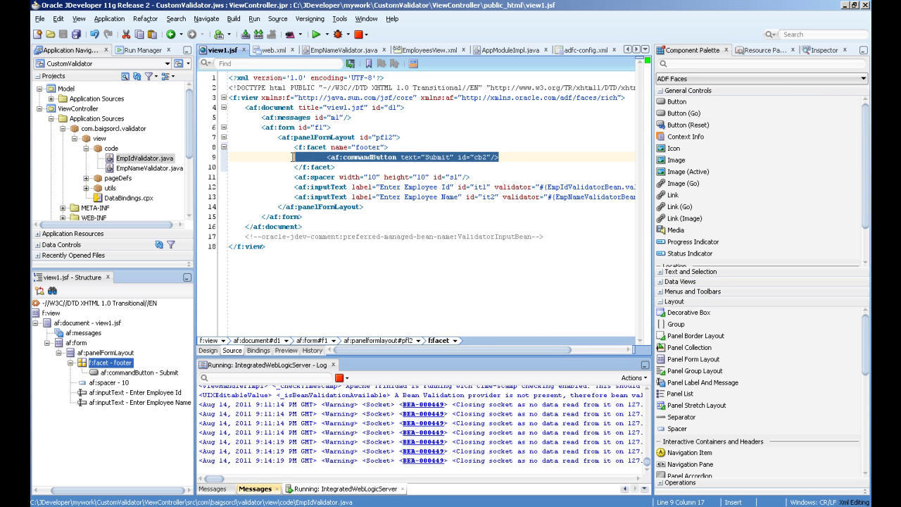
{"action": "left_click", "coordinate": [208, 350]}
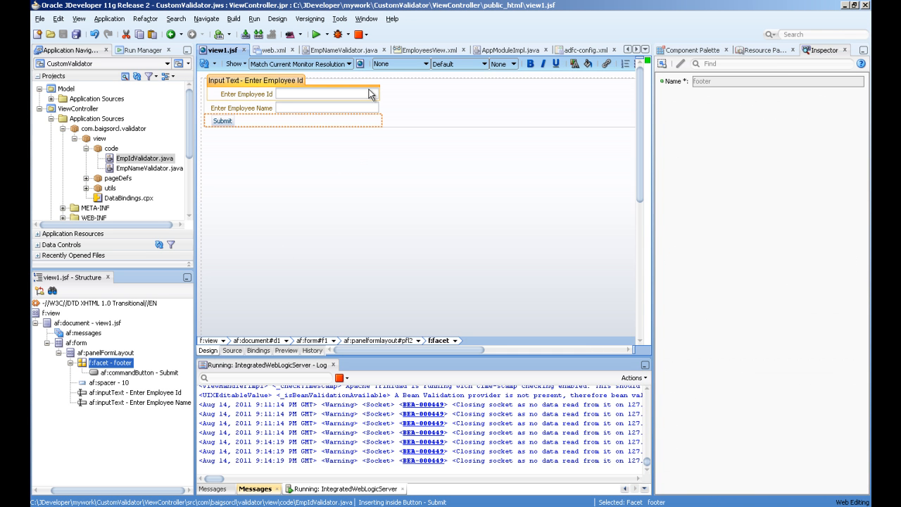
{"action": "left_click", "coordinate": [367, 90]}
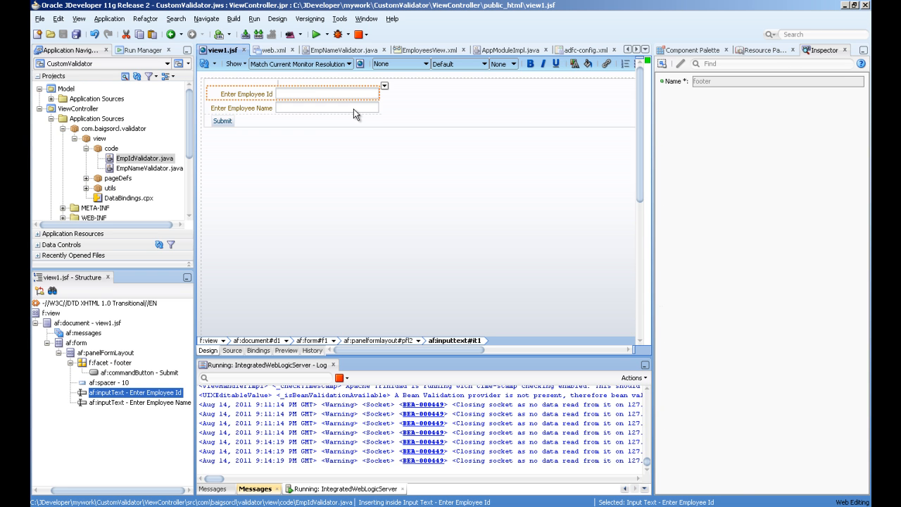